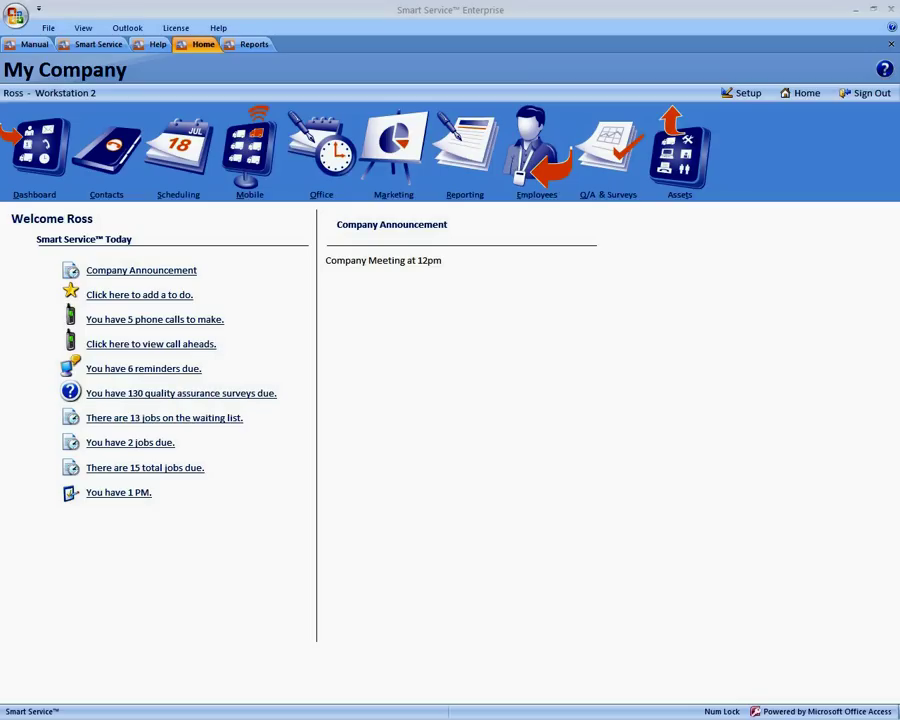
Open the Reporting area from the home page.
{"action": "left_click", "coordinate": [475, 168]}
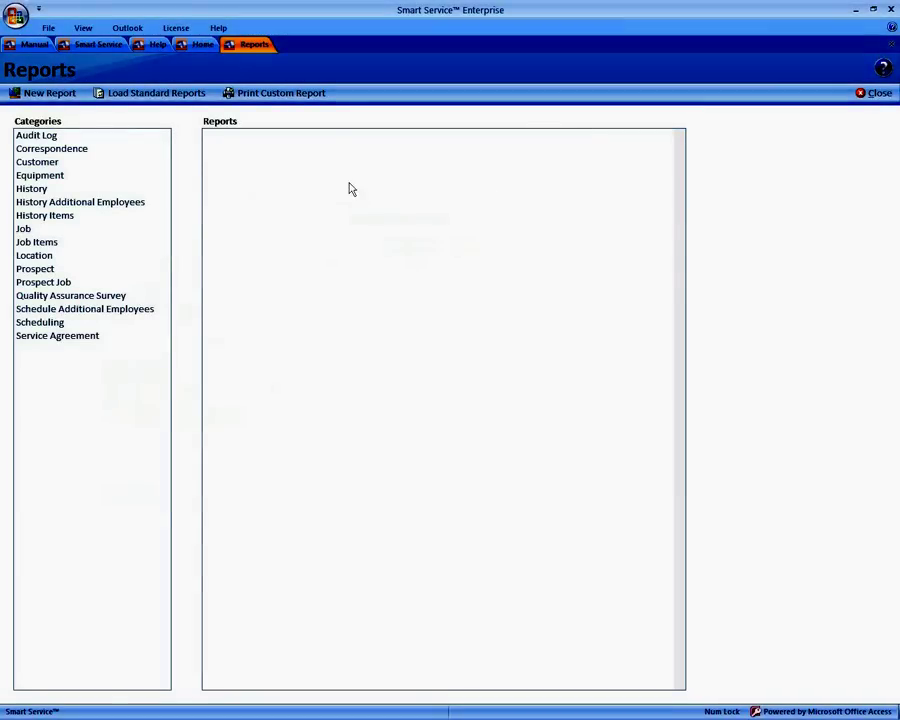
Create a new report named 'Scheduled Additional Dates' with type Schedule Additional Dates.
{"action": "left_click", "coordinate": [50, 100]}
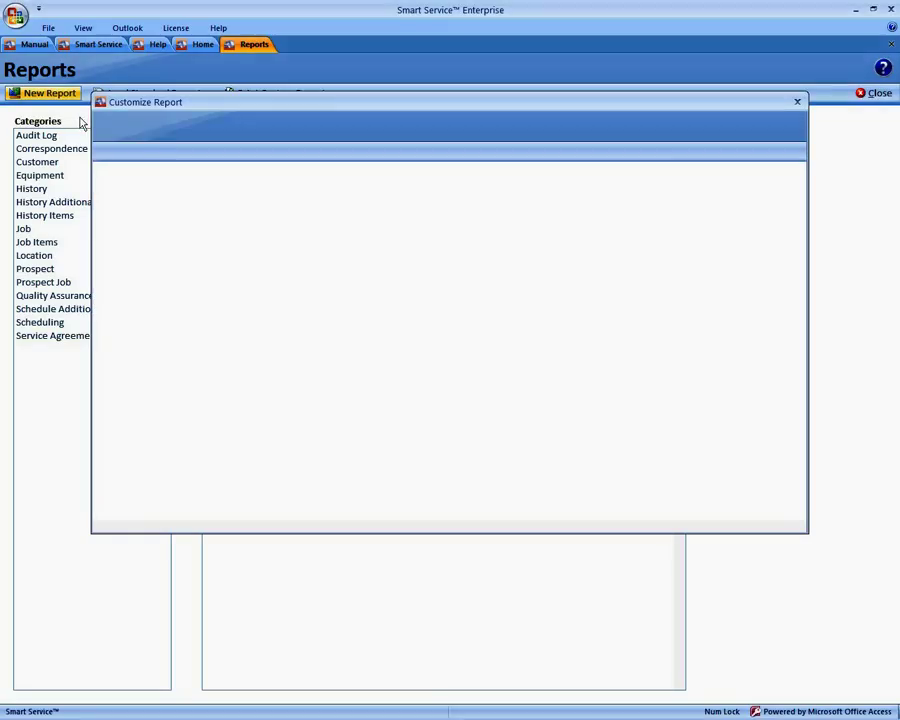
{"action": "left_click", "coordinate": [330, 170]}
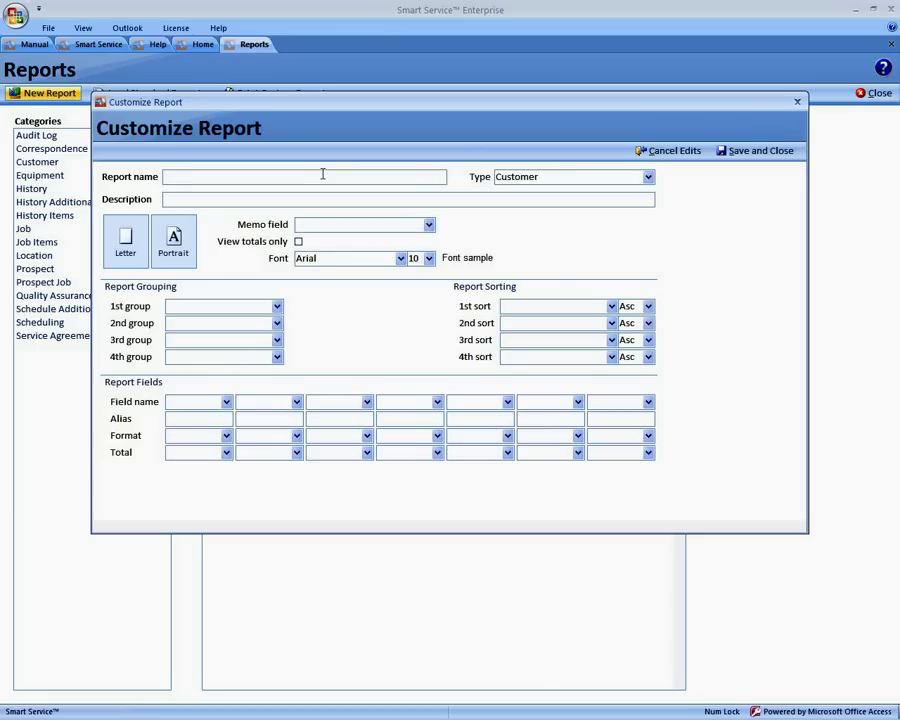
{"action": "type", "text": "Sch"}
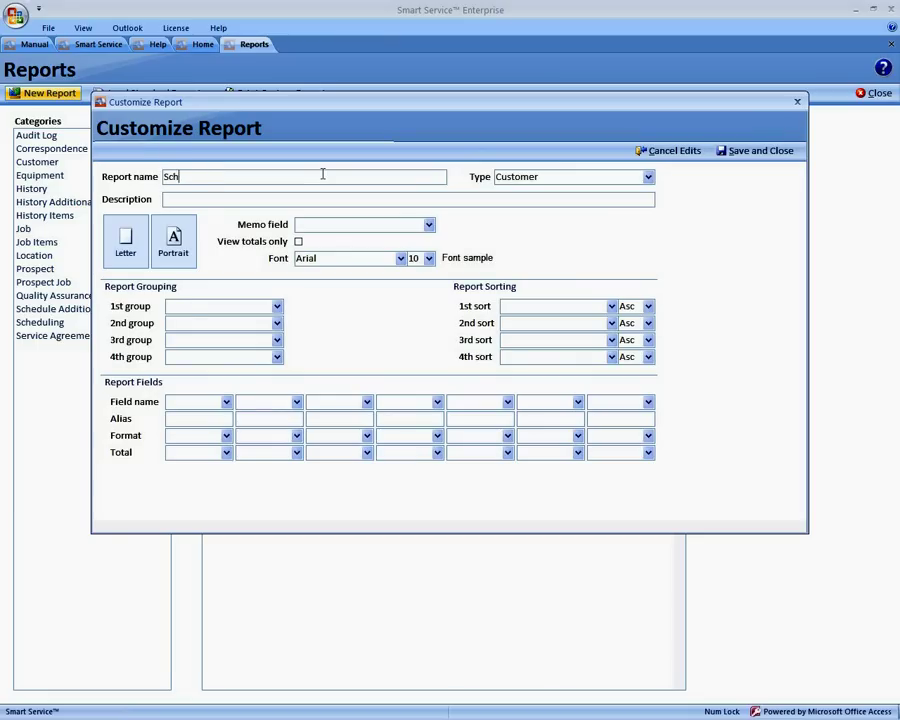
{"action": "type", "text": "eduled Additiaonl"}
{"action": "key", "text": "BackSpace"}
{"action": "key", "text": "BackSpace"}
{"action": "type", "text": "d"}
{"action": "key", "text": "BackSpace"}
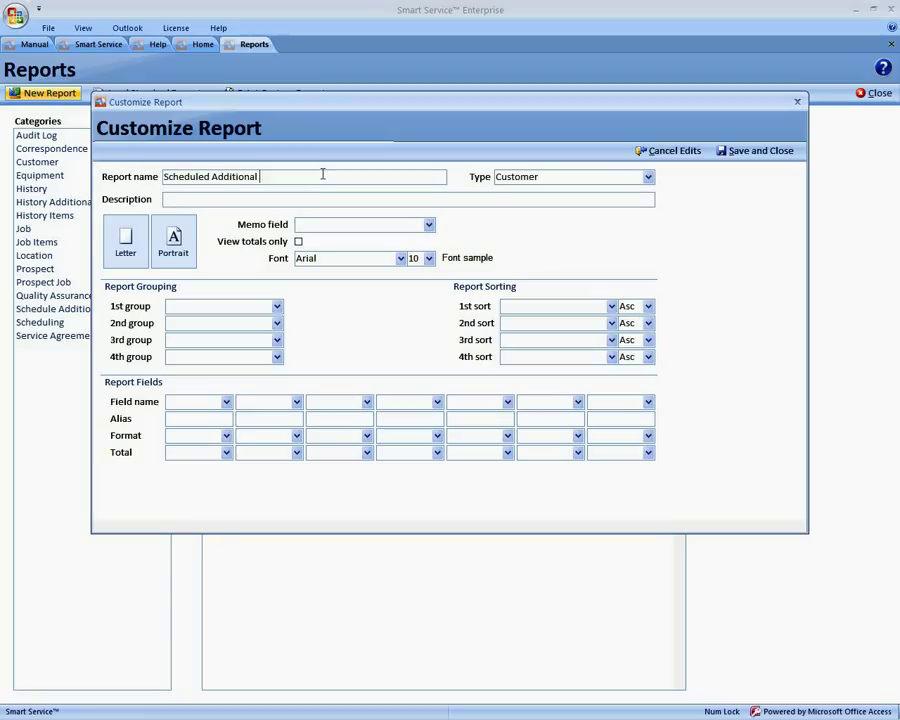
{"action": "type", "text": "Dates"}
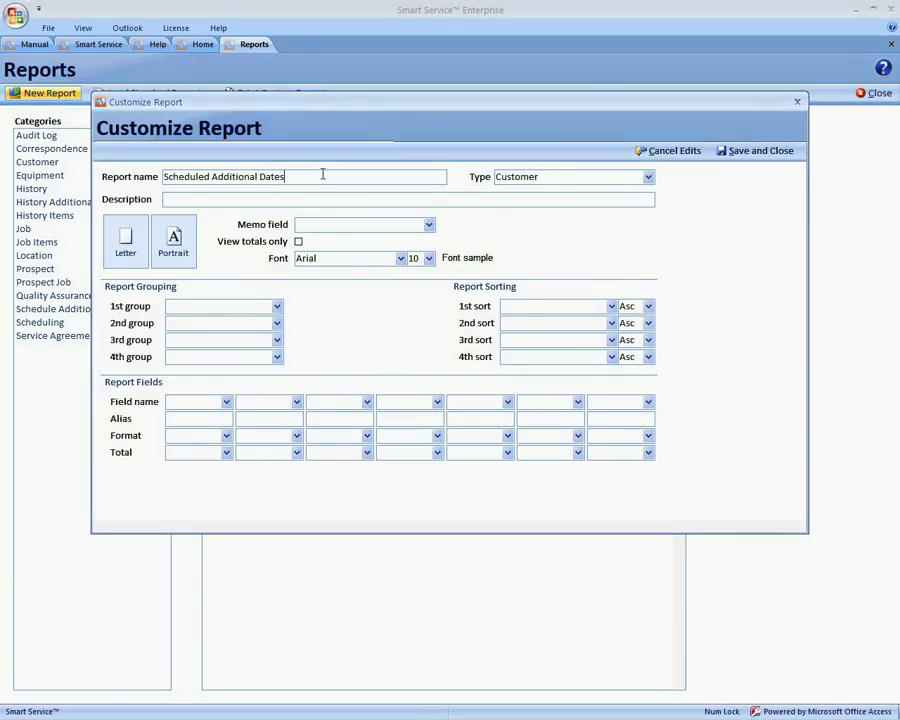
{"action": "left_click", "coordinate": [648, 176]}
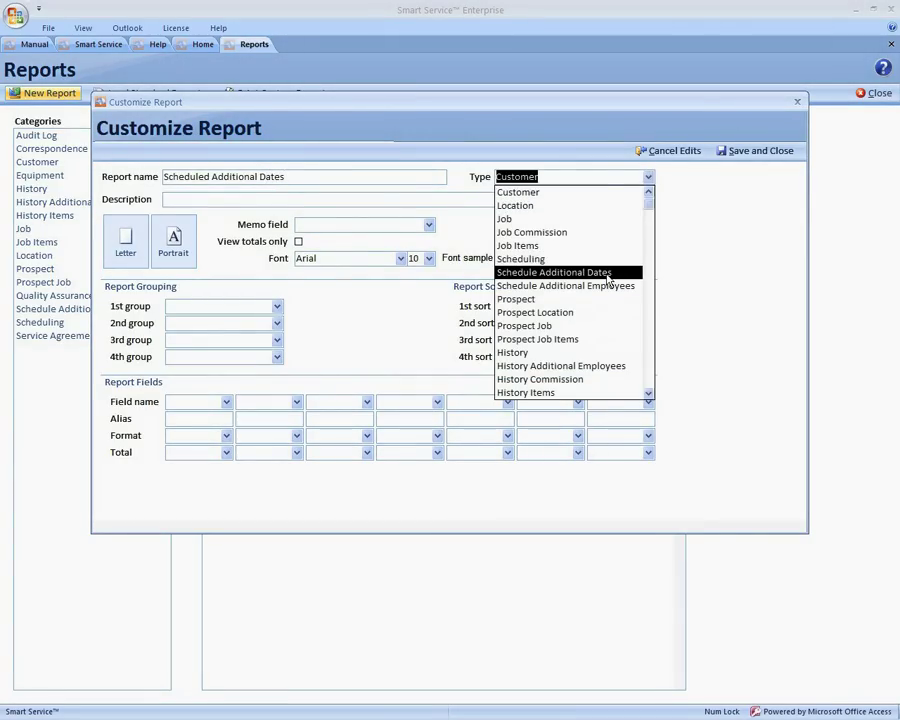
{"action": "left_click", "coordinate": [607, 278]}
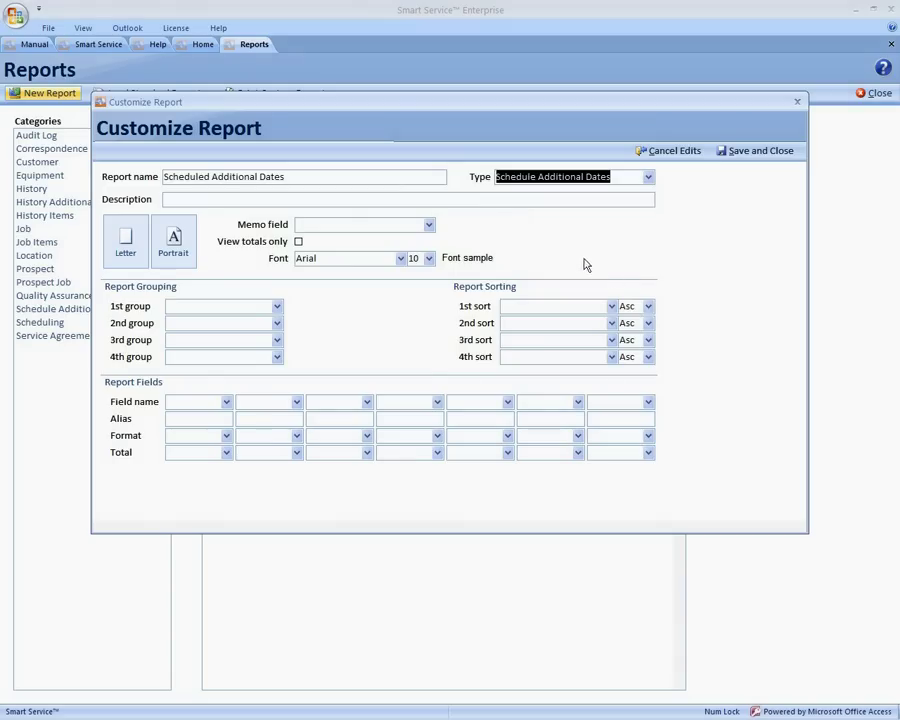
{"action": "left_click", "coordinate": [190, 200]}
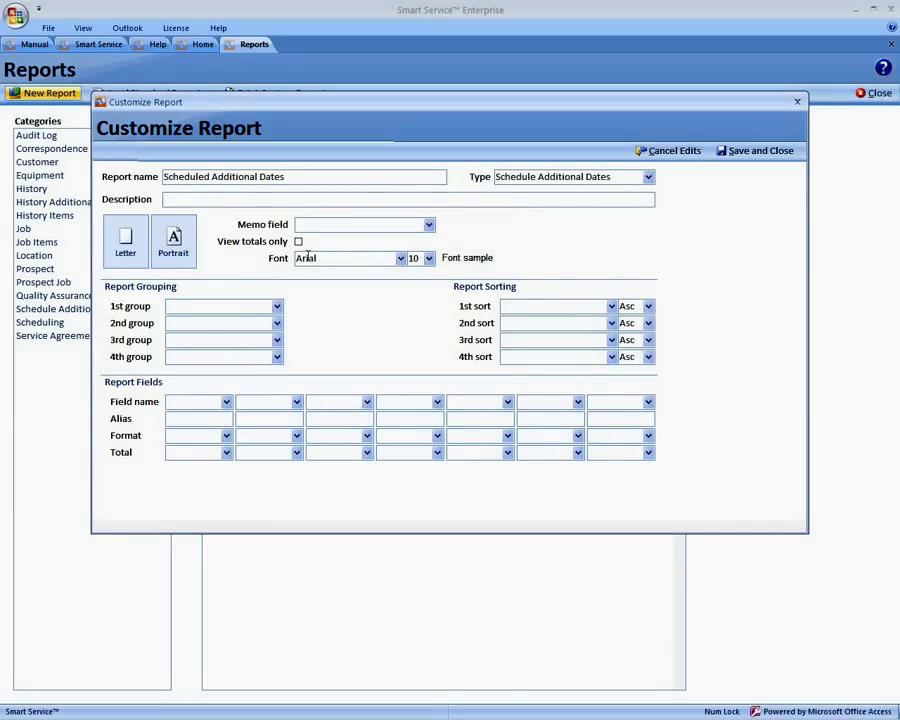
Fill the first four columns with Customer Name, Job Name, Job Status and Scheduled Employee.
{"action": "left_click", "coordinate": [227, 402]}
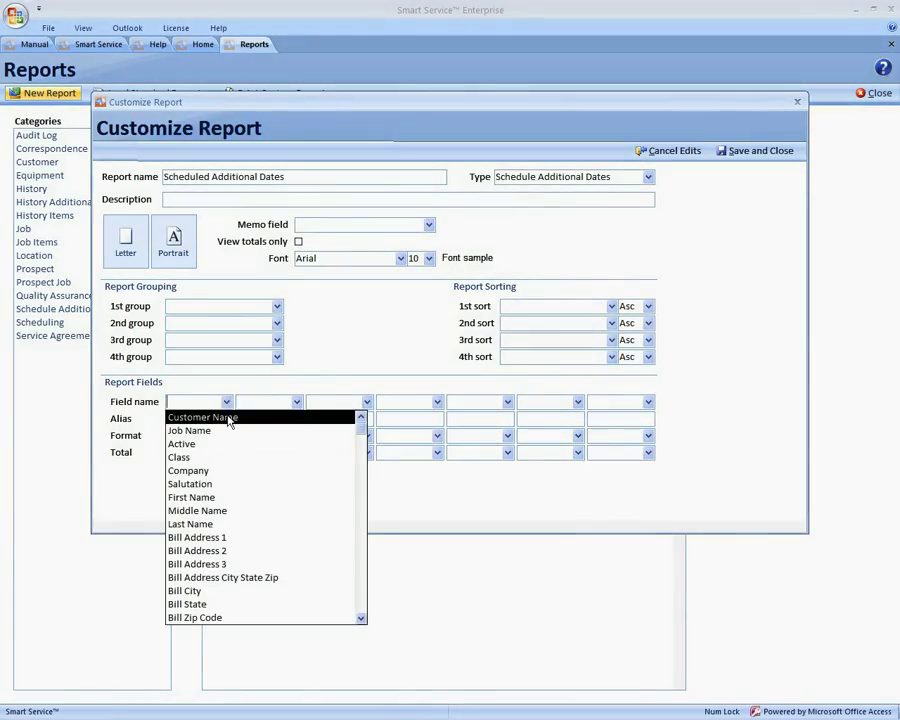
{"action": "left_click", "coordinate": [232, 418]}
{"action": "left_click", "coordinate": [296, 402]}
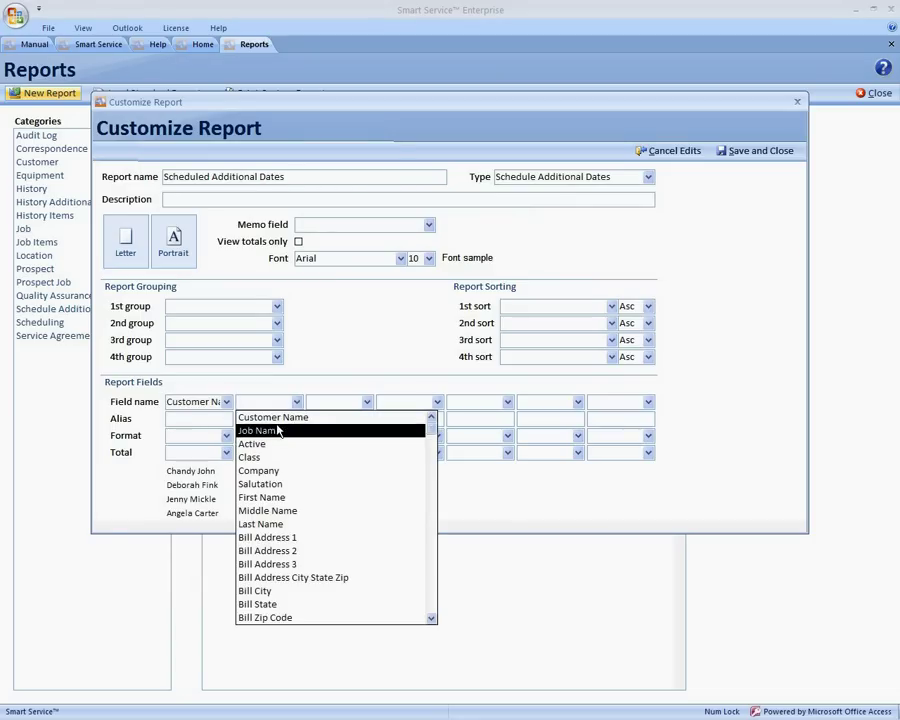
{"action": "left_click", "coordinate": [277, 430]}
{"action": "left_click", "coordinate": [367, 402]}
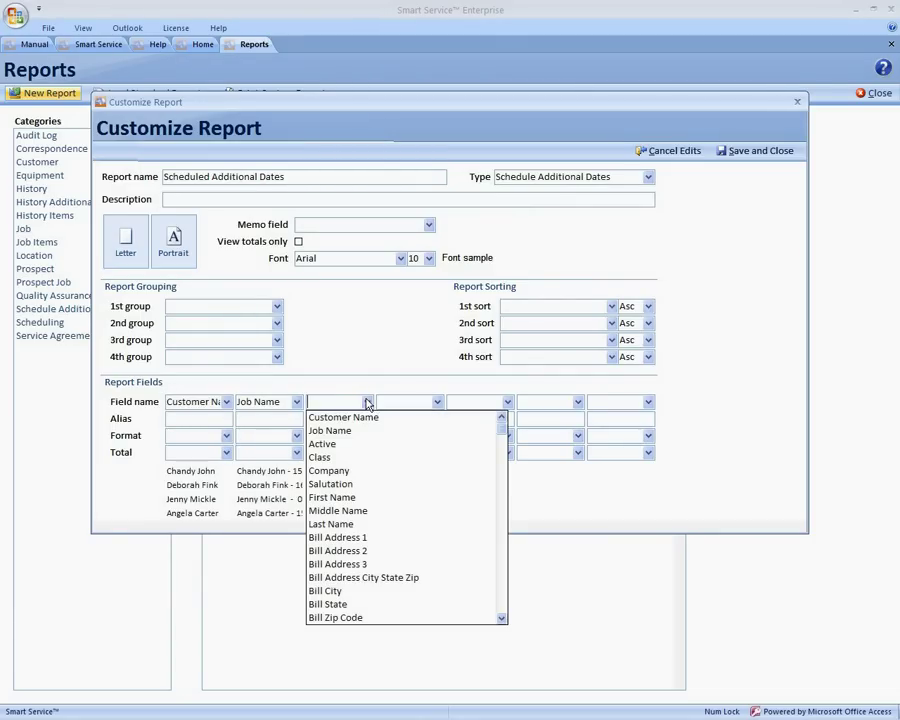
{"action": "type", "text": "Job S"}
{"action": "key", "text": "Return"}
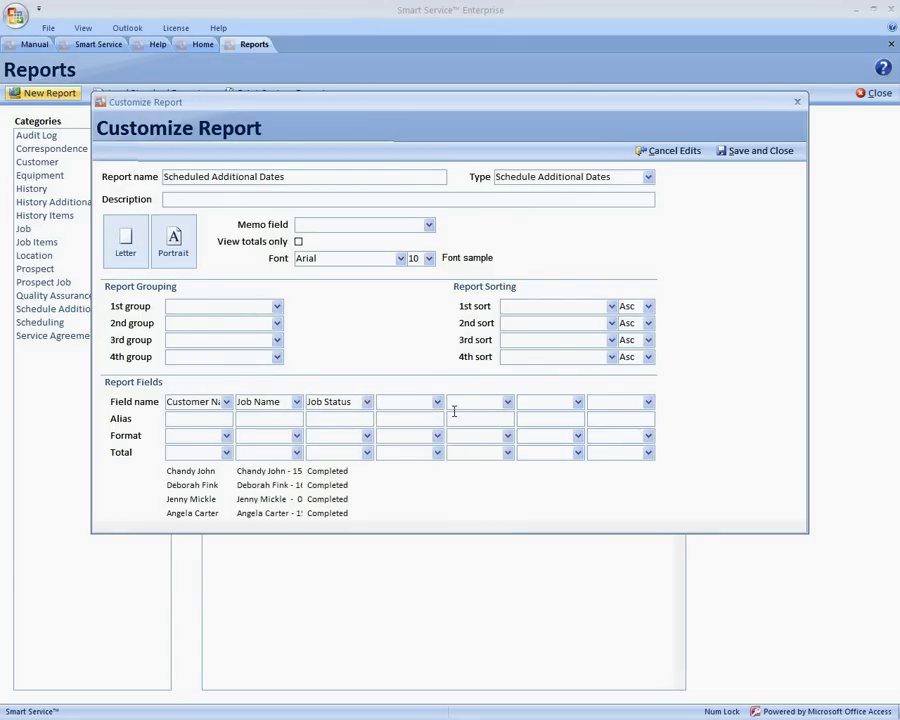
{"action": "left_click", "coordinate": [438, 402]}
{"action": "type", "text": "do"}
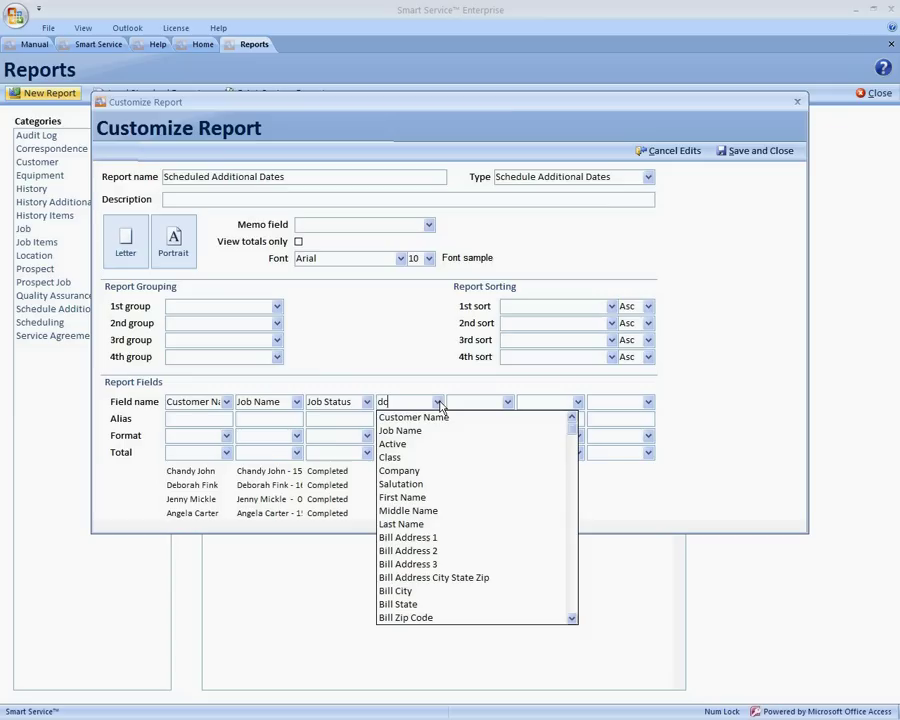
{"action": "key", "text": "BackSpace"}
{"action": "type", "text": "scheduled E"}
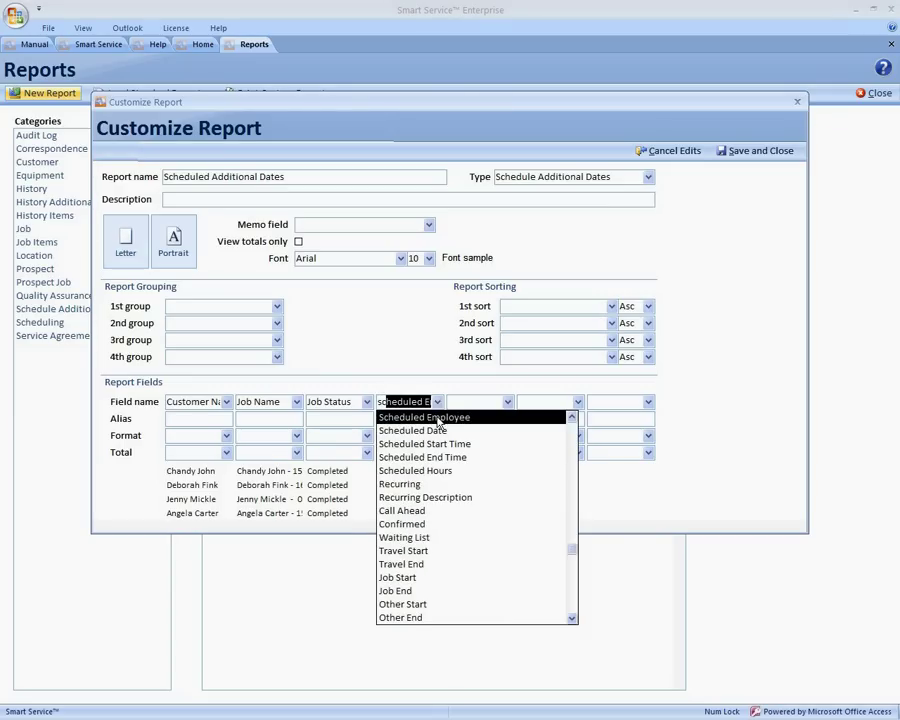
{"action": "left_click", "coordinate": [437, 419]}
Fill columns five to seven with Scheduled Date, Scheduled Start Time and Scheduled End Time.
{"action": "left_click", "coordinate": [508, 403]}
{"action": "type", "text": "scheduled E"}
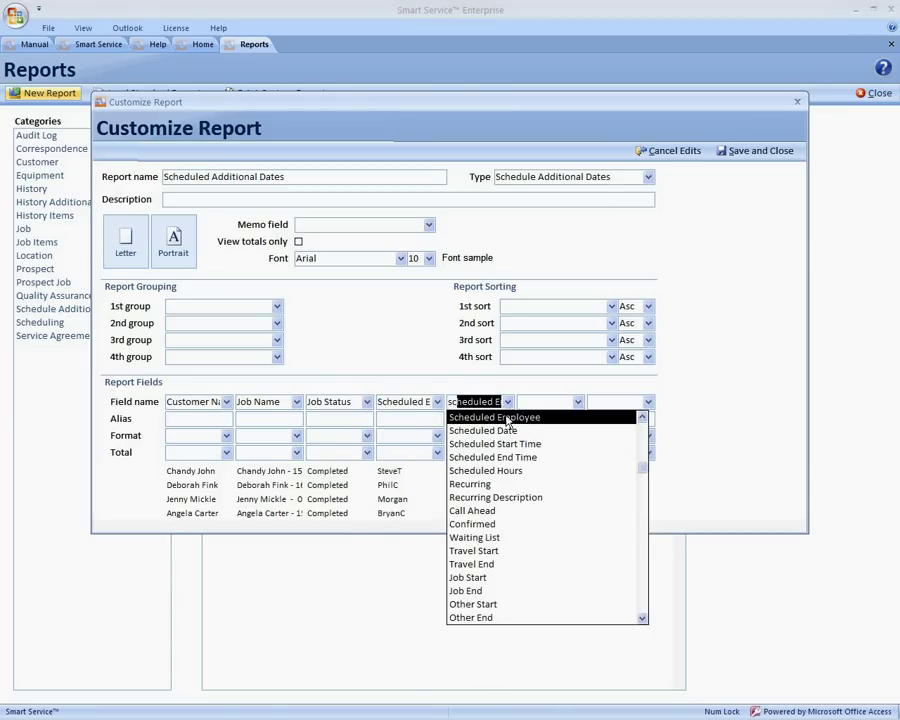
{"action": "left_click", "coordinate": [503, 431]}
{"action": "left_click", "coordinate": [578, 401]}
{"action": "type", "text": "scheduled E"}
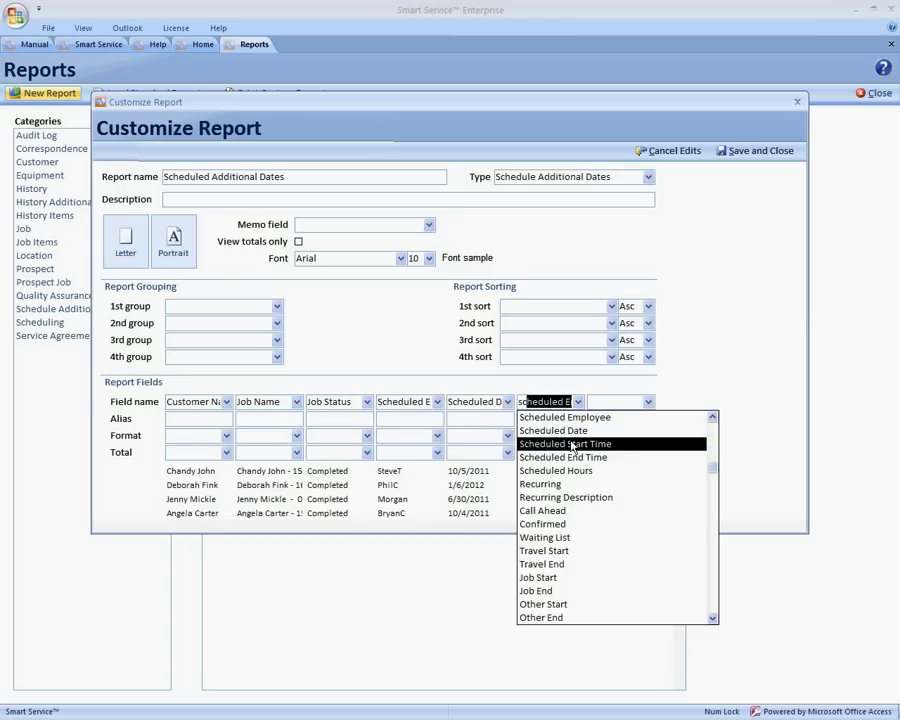
{"action": "left_click", "coordinate": [577, 443]}
{"action": "left_click", "coordinate": [647, 401]}
{"action": "type", "text": "scheduled E"}
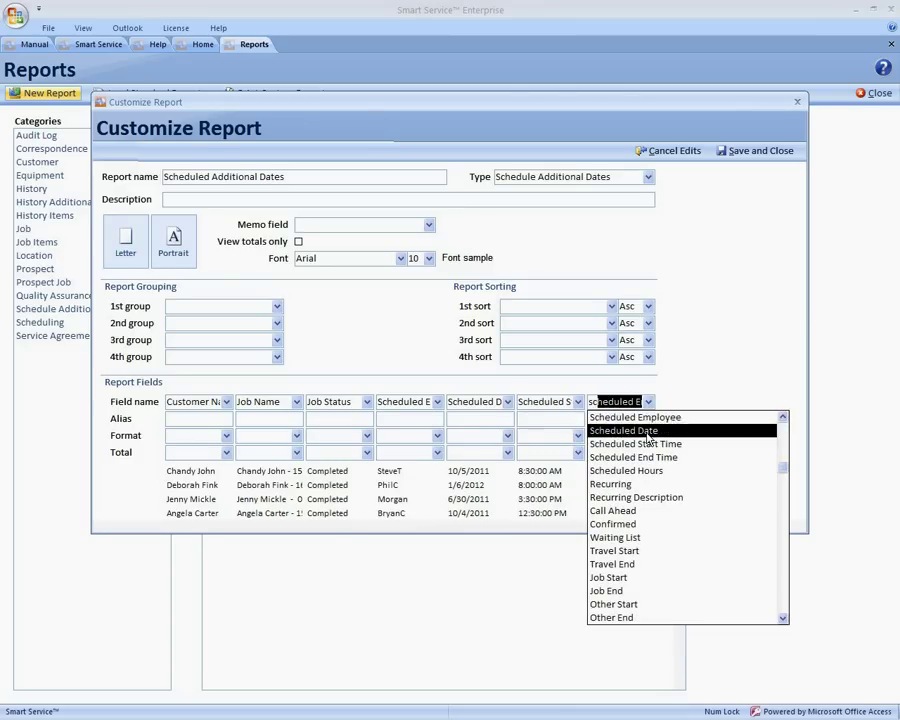
{"action": "left_click", "coordinate": [648, 458]}
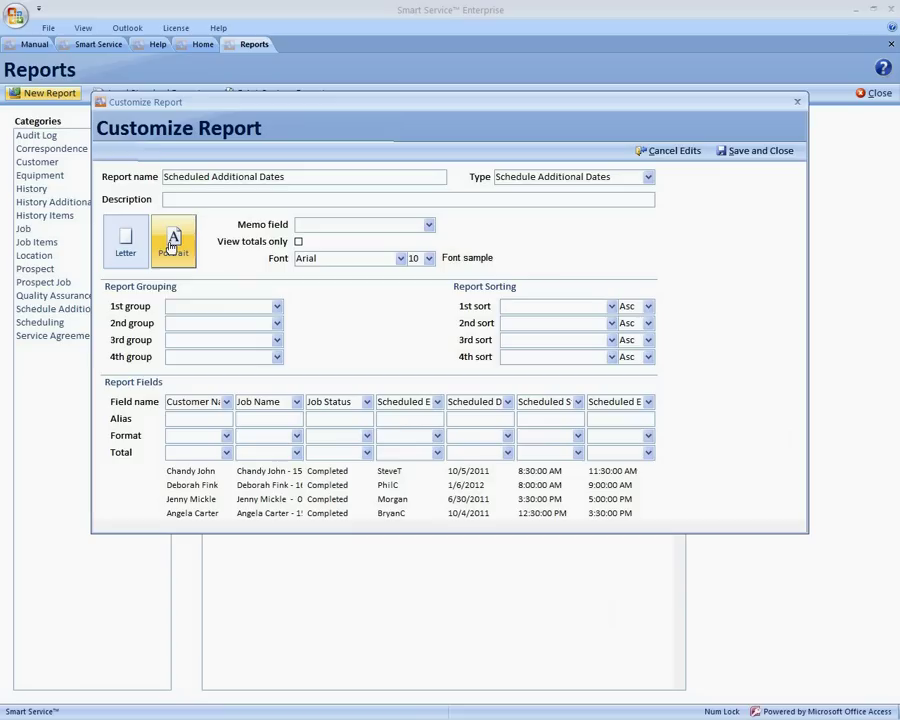
Switch the page orientation to Landscape, then back to Portrait.
{"action": "left_click", "coordinate": [174, 252]}
{"action": "left_click", "coordinate": [185, 303]}
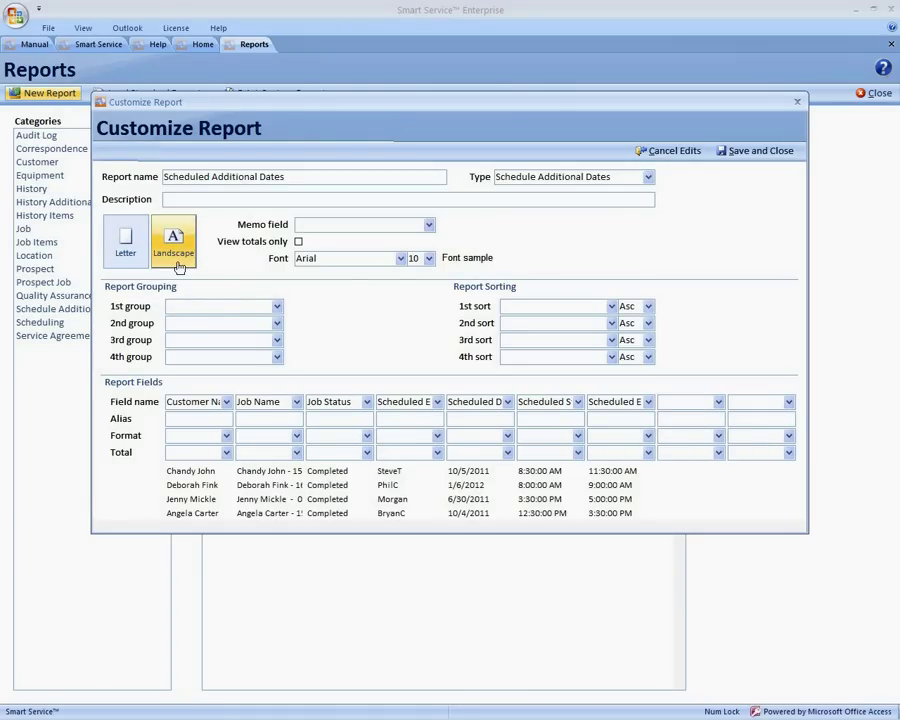
{"action": "left_click", "coordinate": [176, 262]}
{"action": "left_click", "coordinate": [178, 282]}
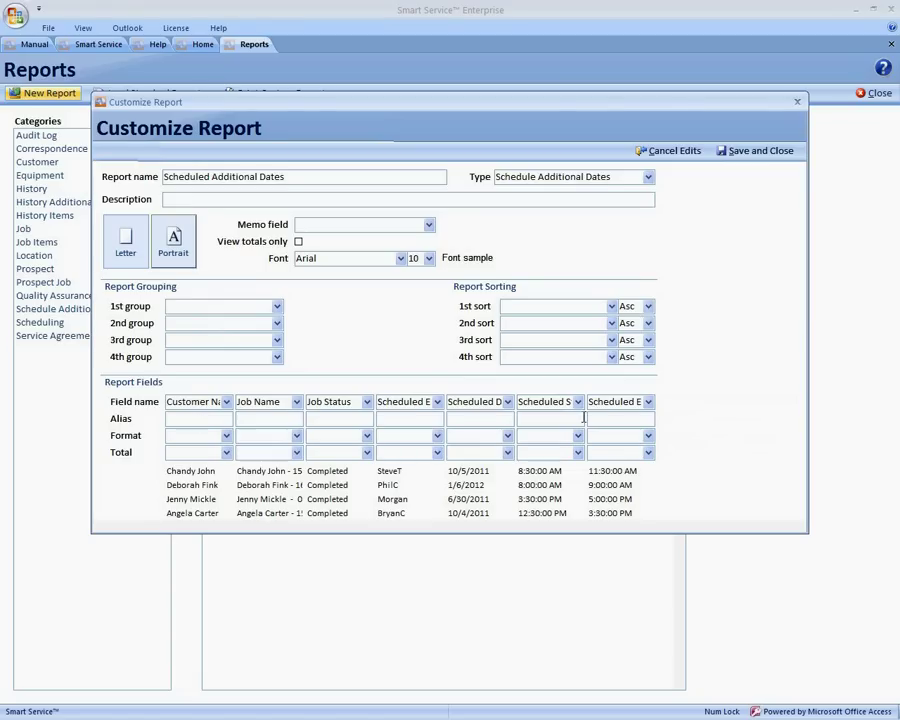
Give the Customer Name column alias 'Customer', Fixed format and a Count total.
{"action": "left_click", "coordinate": [201, 418]}
{"action": "type", "text": "Customer"}
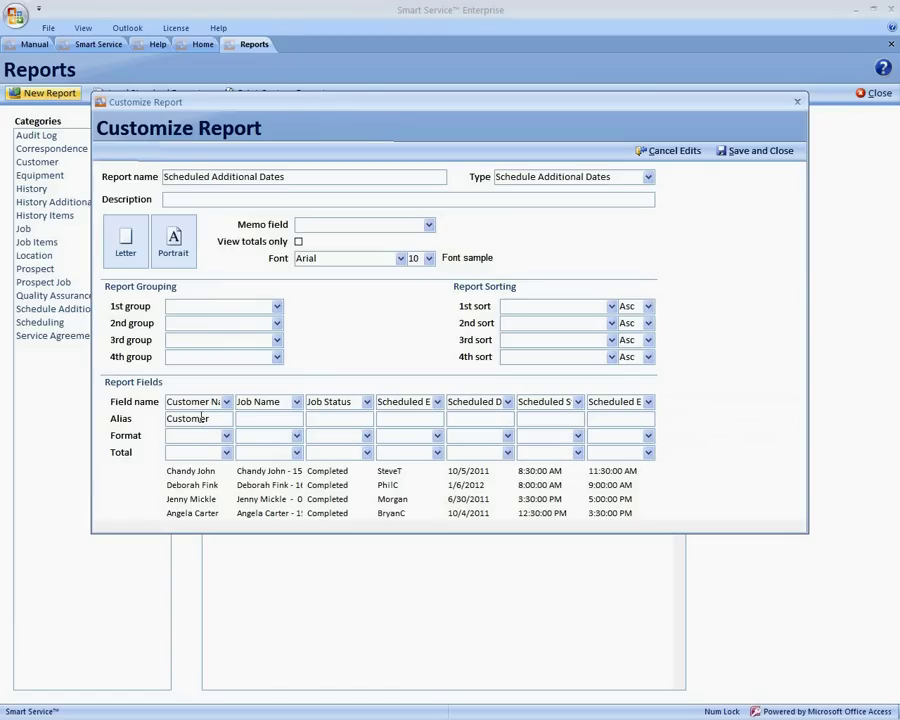
{"action": "left_click", "coordinate": [227, 435]}
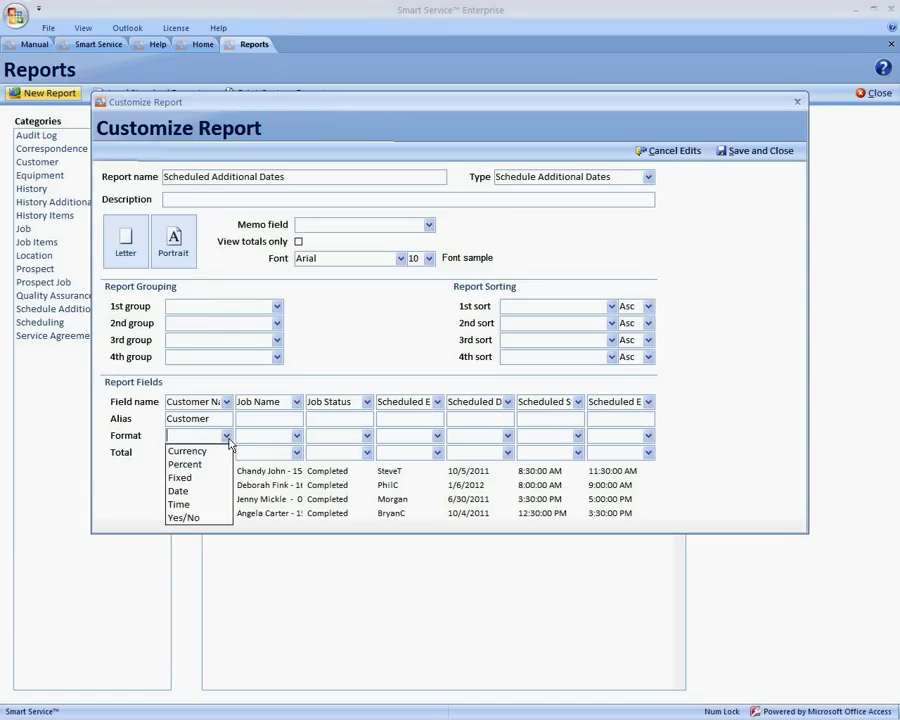
{"action": "left_click", "coordinate": [190, 478]}
{"action": "left_click", "coordinate": [226, 453]}
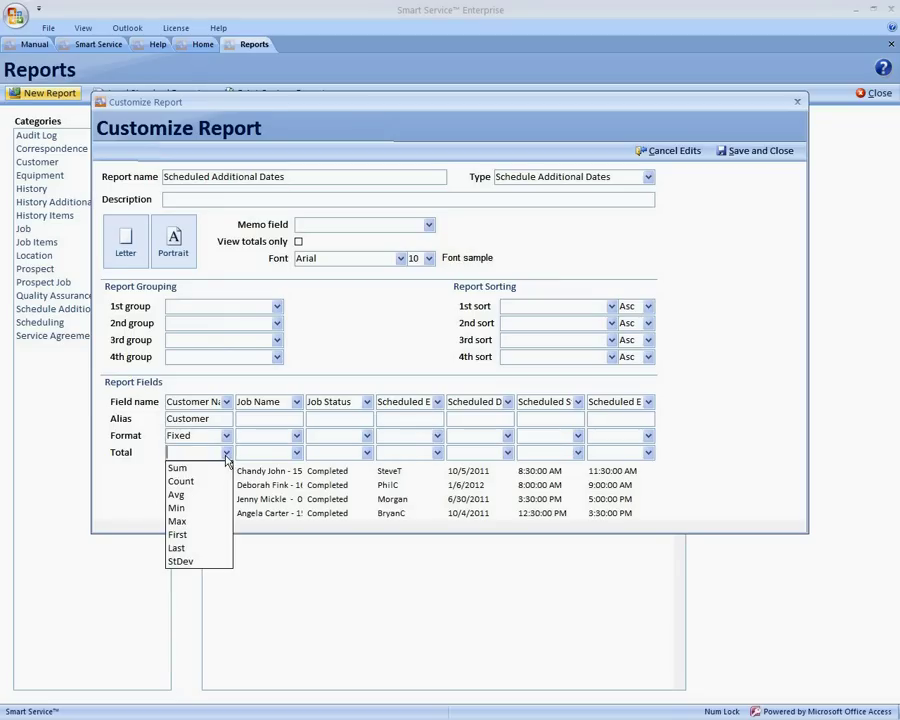
{"action": "left_click", "coordinate": [202, 483]}
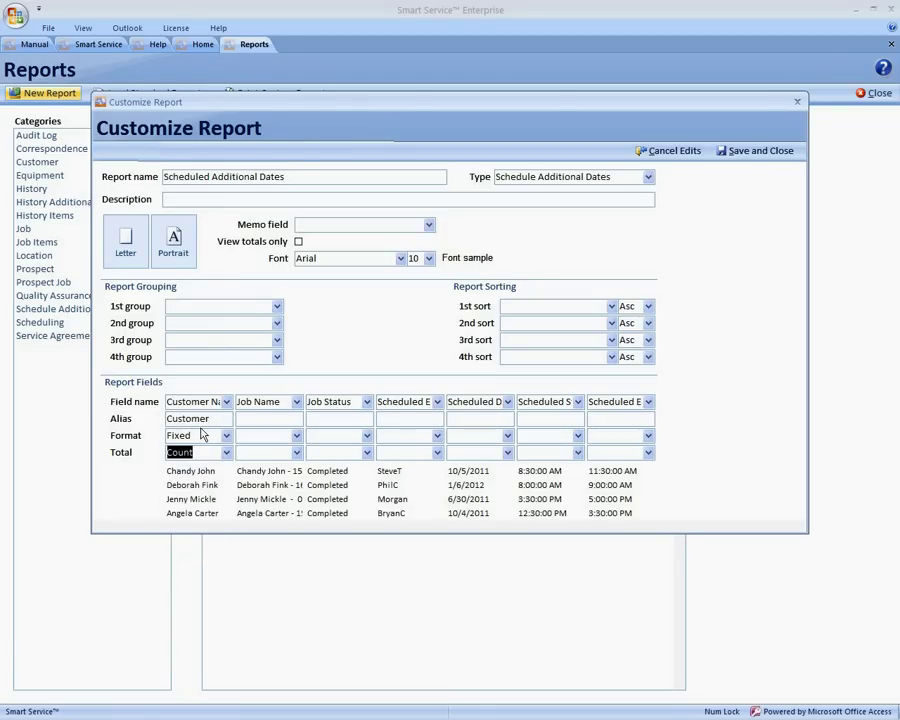
Set the first sort to Scheduled Date and begin choosing the second sort field.
{"action": "left_click", "coordinate": [129, 486]}
{"action": "left_click", "coordinate": [611, 306]}
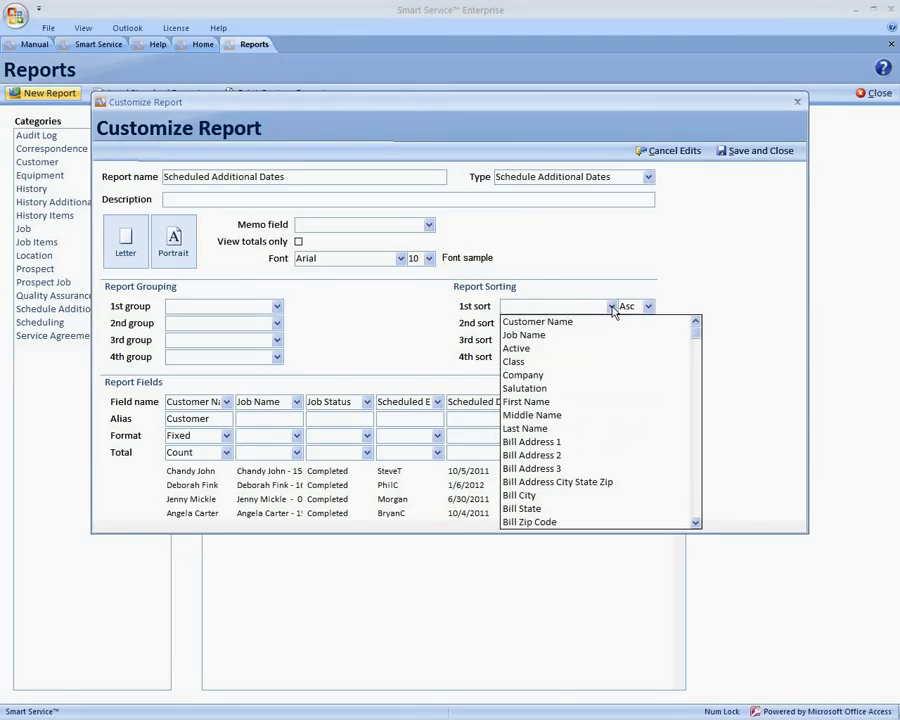
{"action": "type", "text": "scheduled Employee"}
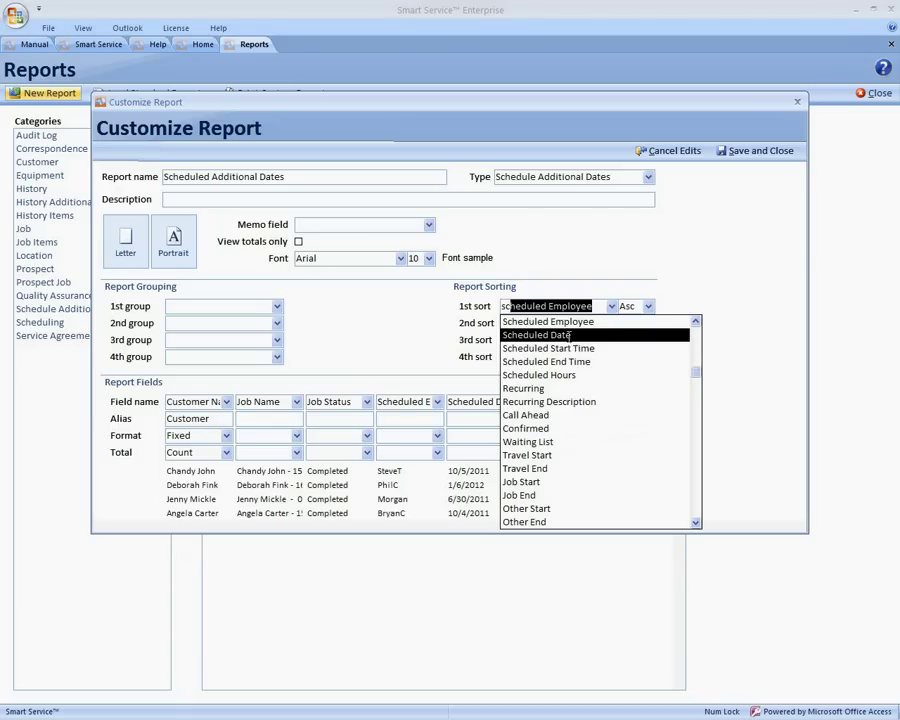
{"action": "left_click", "coordinate": [568, 337]}
{"action": "left_click", "coordinate": [612, 323]}
Make Scheduled Employee the second sort field and the first report grouping.
{"action": "type", "text": "scheduled Employee"}
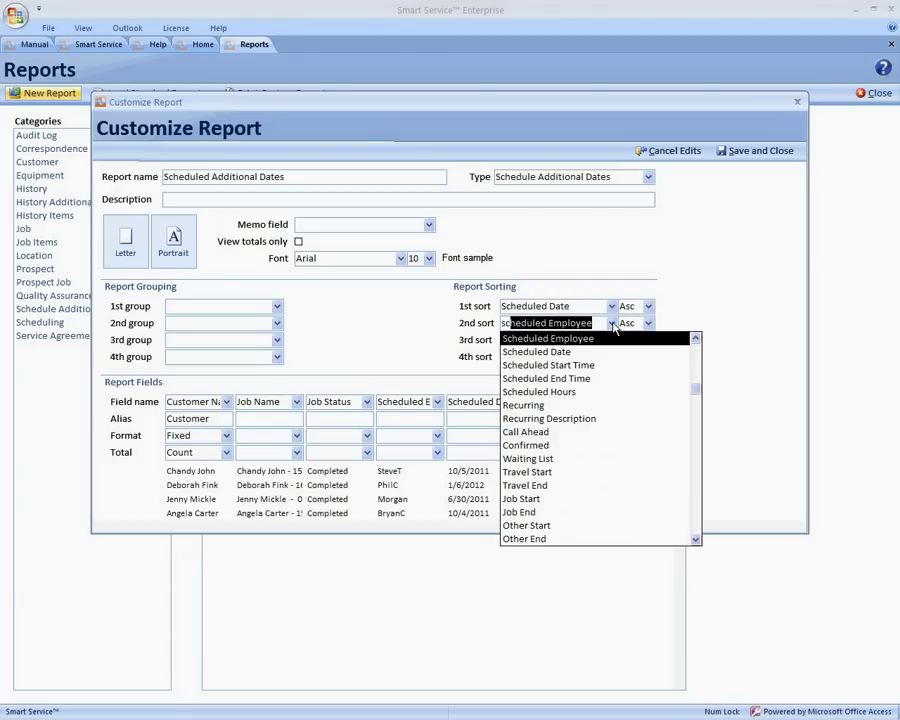
{"action": "left_click", "coordinate": [576, 337]}
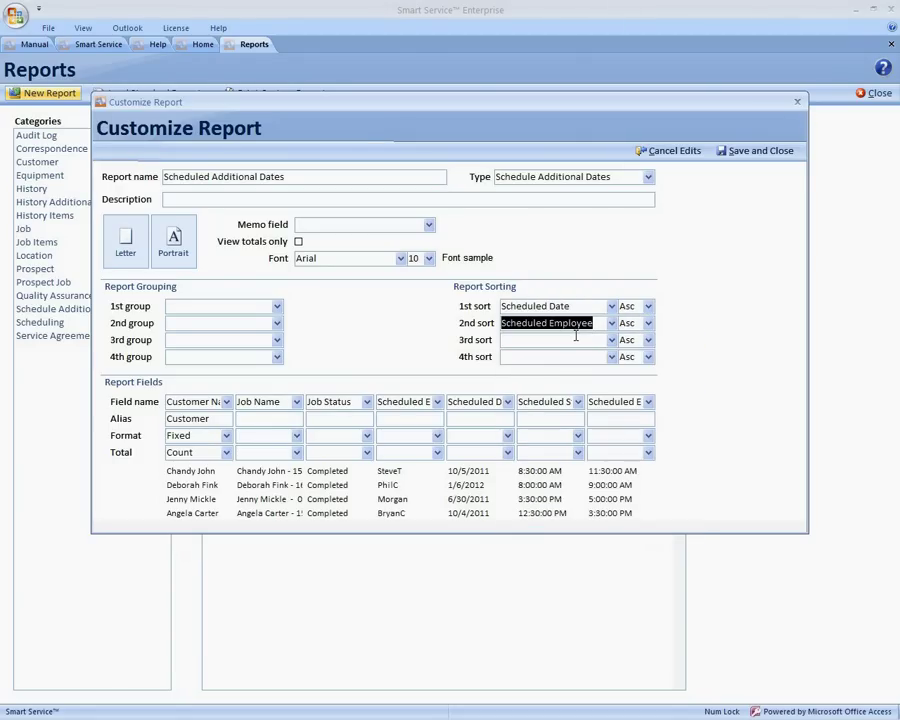
{"action": "left_click", "coordinate": [237, 302]}
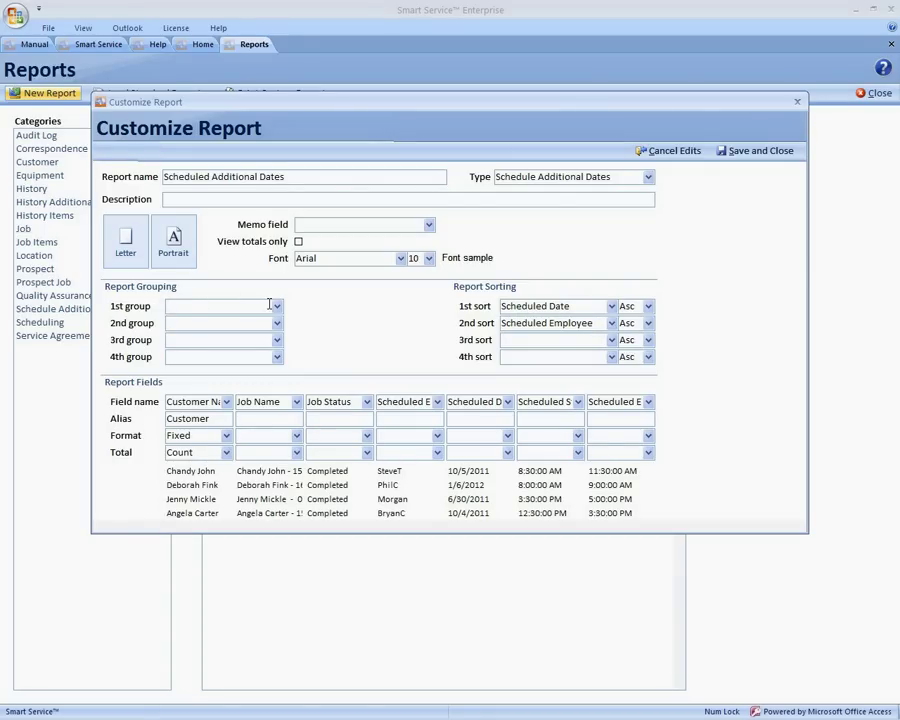
{"action": "left_click", "coordinate": [277, 306]}
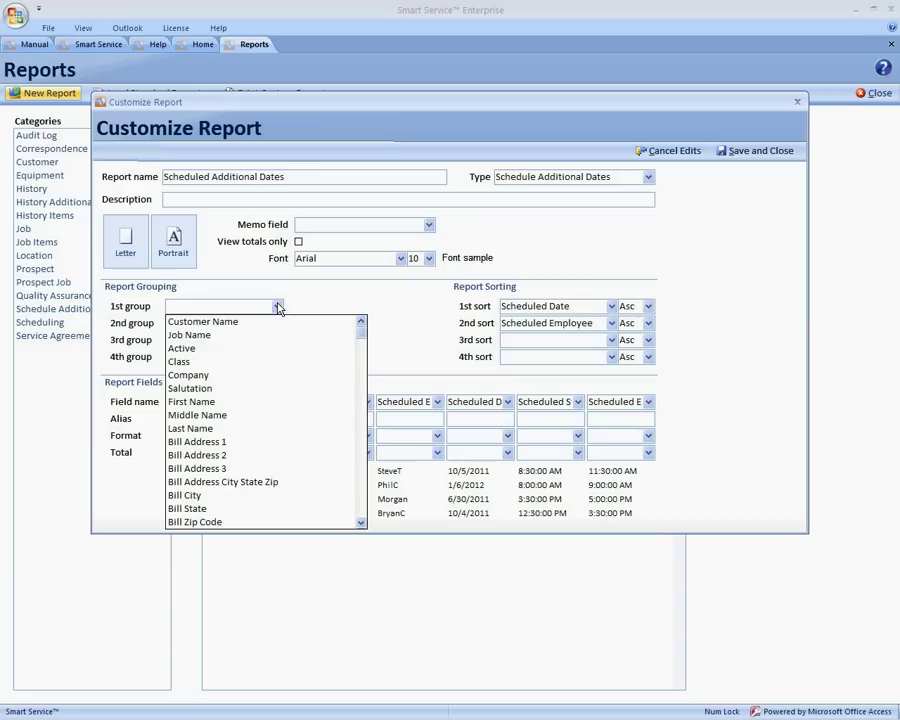
{"action": "type", "text": "scheduled Employee"}
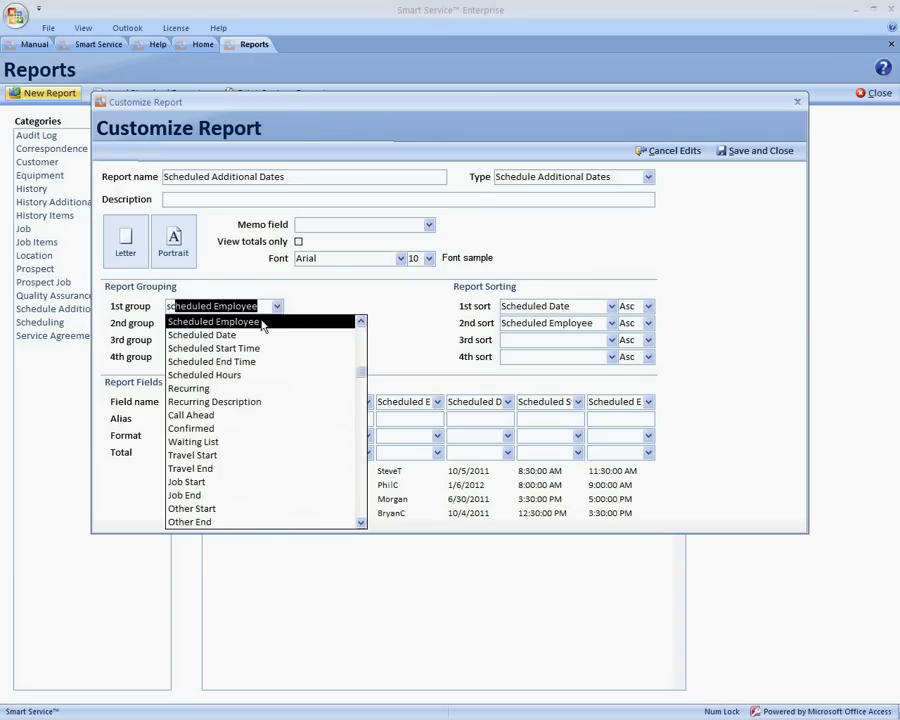
{"action": "left_click", "coordinate": [261, 322]}
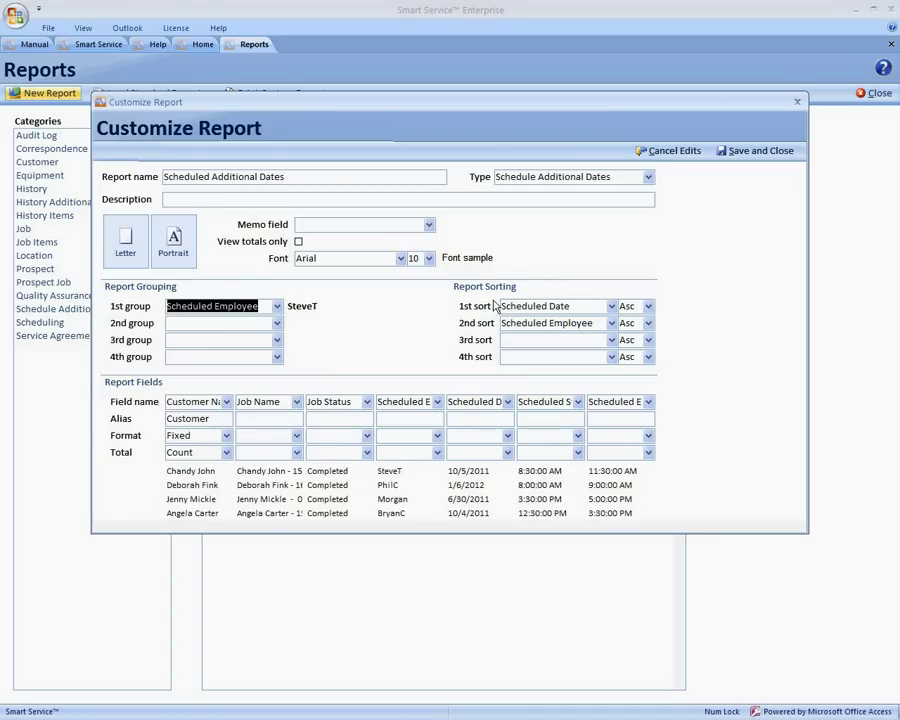
Save the report, preview its unfiltered 22 pages, then close the preview.
{"action": "left_click", "coordinate": [753, 151]}
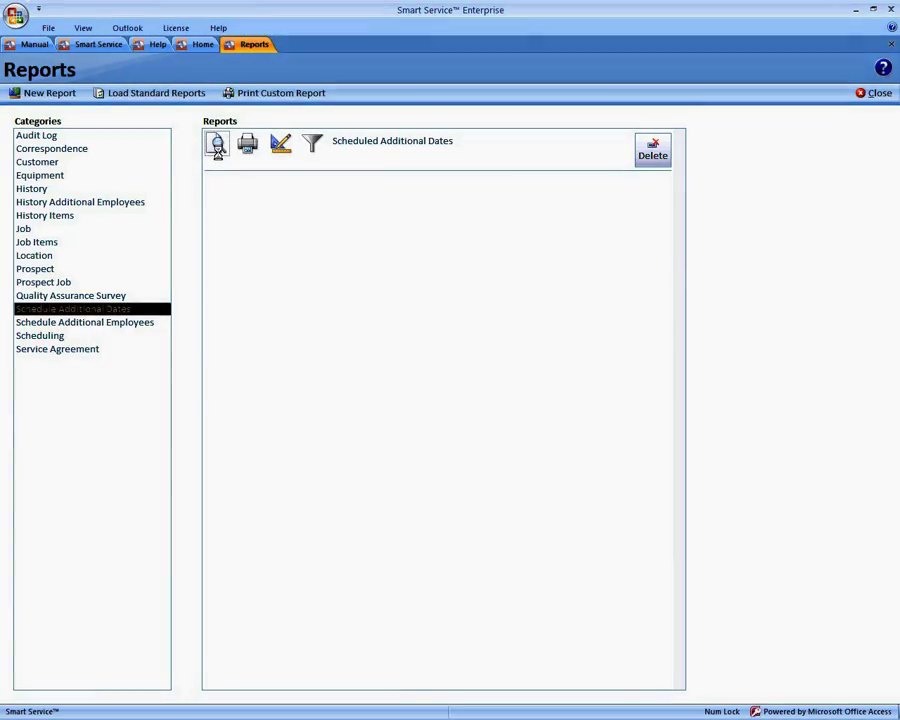
{"action": "left_click", "coordinate": [215, 146]}
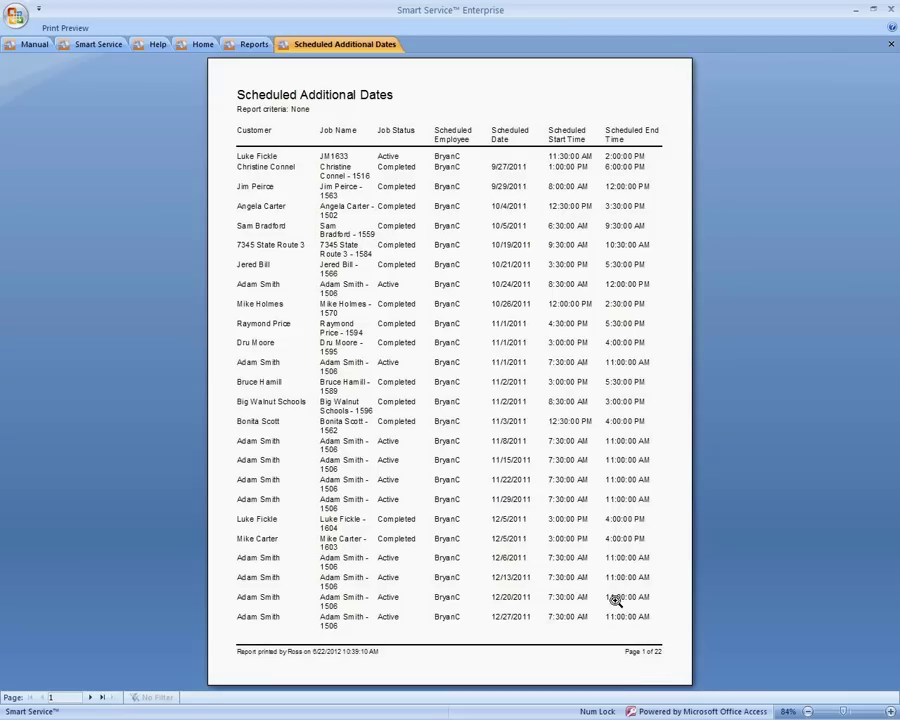
{"action": "left_click", "coordinate": [891, 44]}
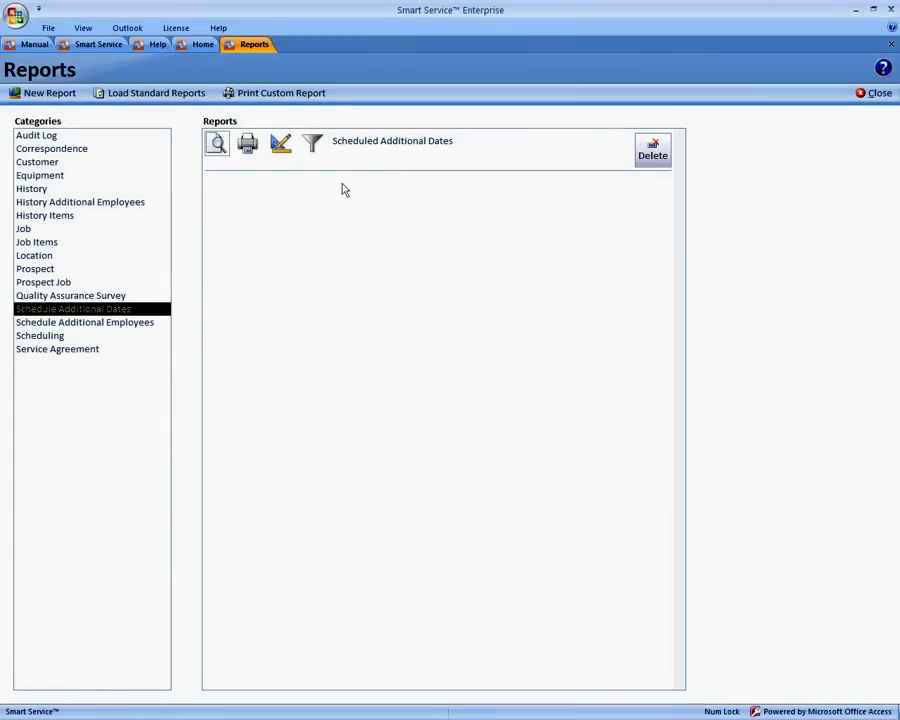
Add a Customer Name = selected customer filter and preview the 3-page result.
{"action": "left_click", "coordinate": [314, 148]}
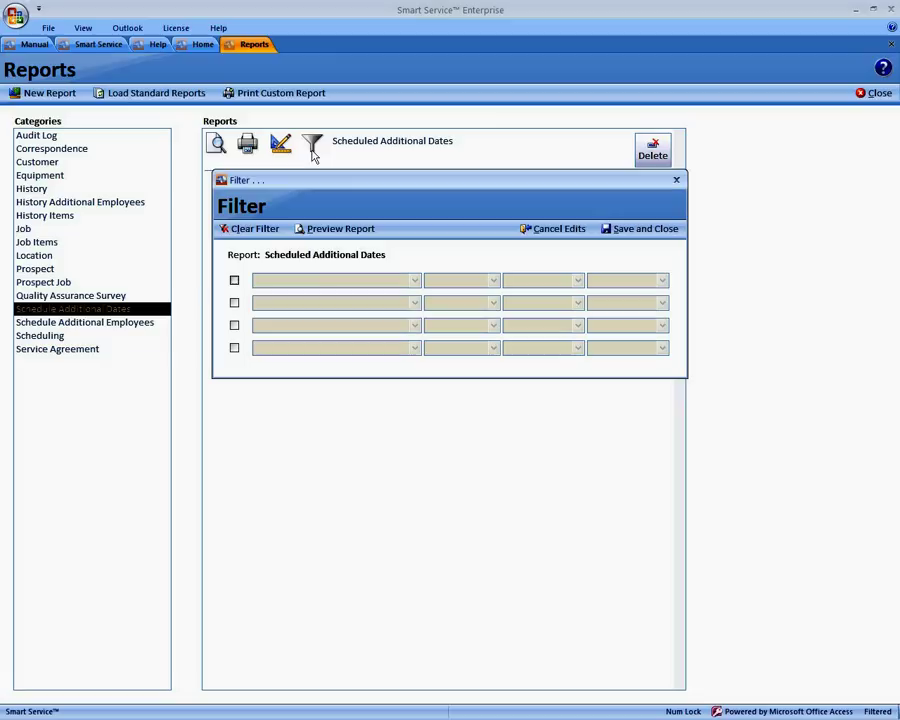
{"action": "left_click", "coordinate": [234, 281]}
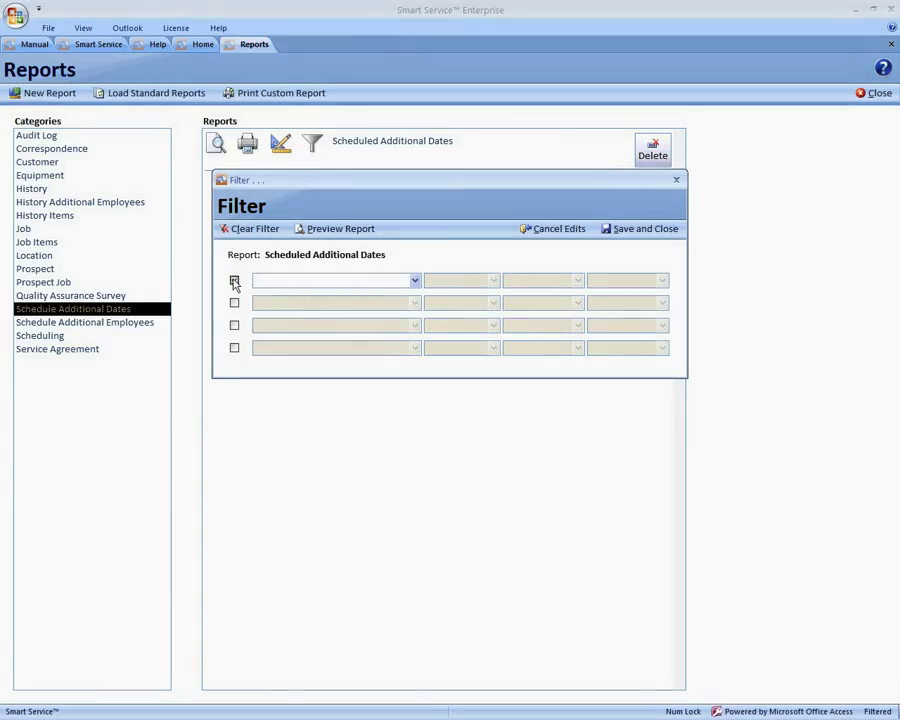
{"action": "left_click", "coordinate": [414, 281]}
{"action": "type", "text": "customer Name"}
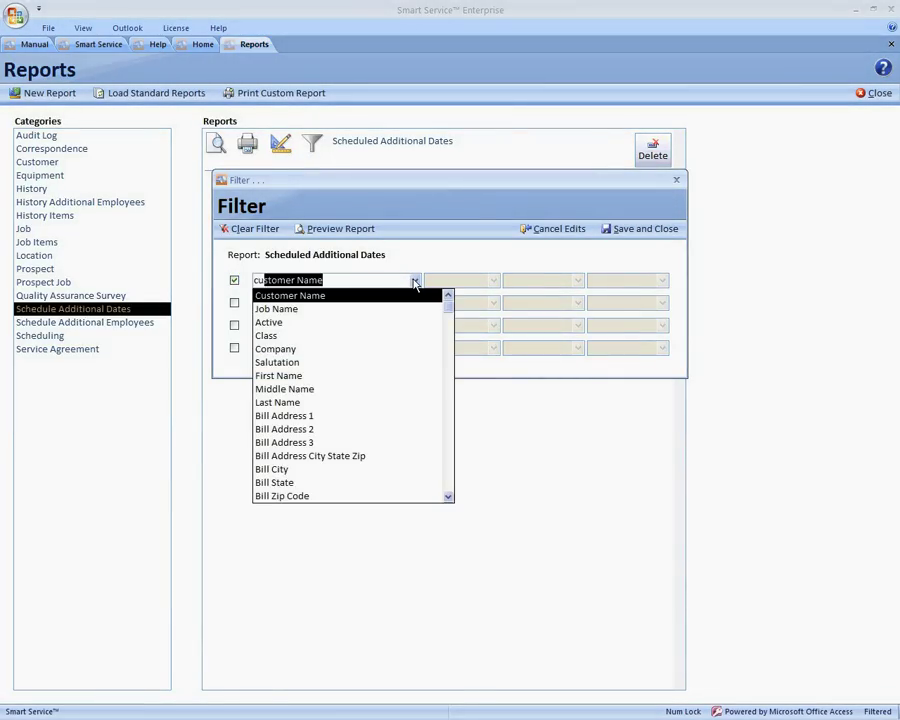
{"action": "key", "text": "Tab"}
{"action": "type", "text": "="}
{"action": "key", "text": "Tab"}
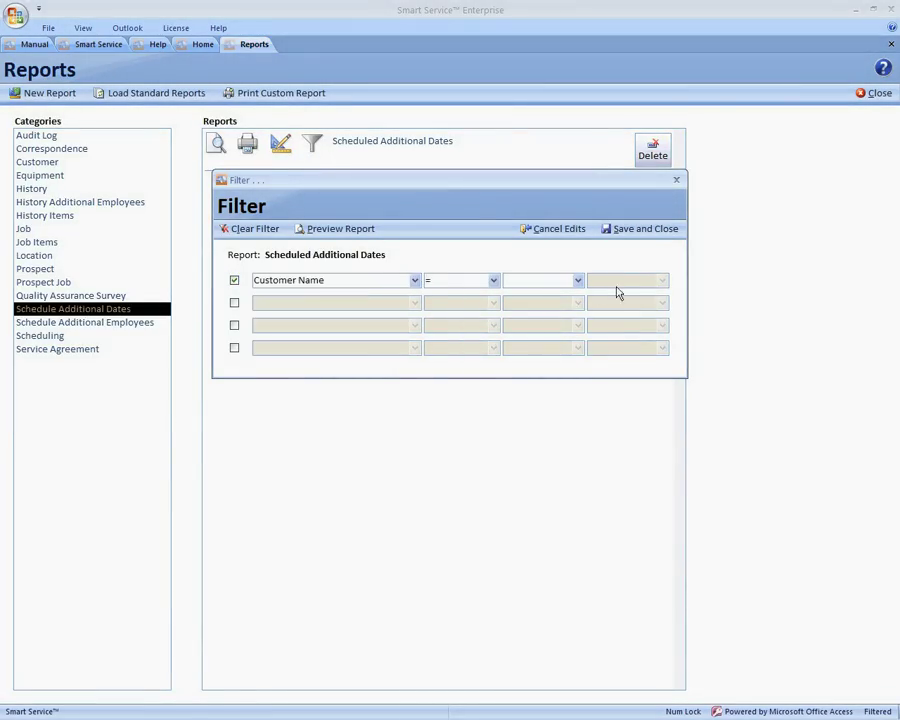
{"action": "left_click", "coordinate": [578, 281]}
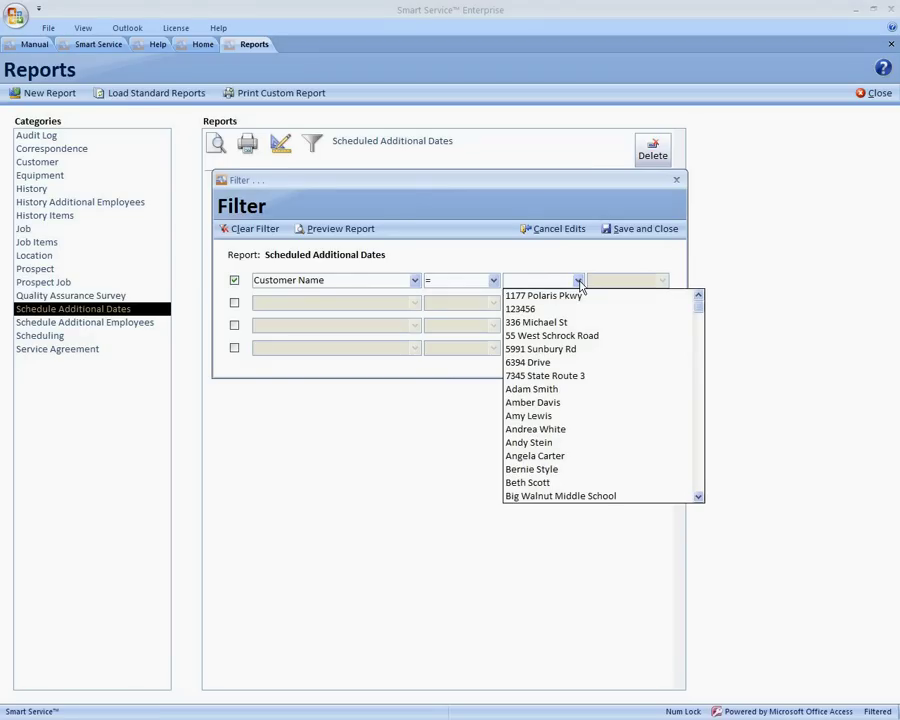
{"action": "type", "text": "ed Moore"}
{"action": "key", "text": "Return"}
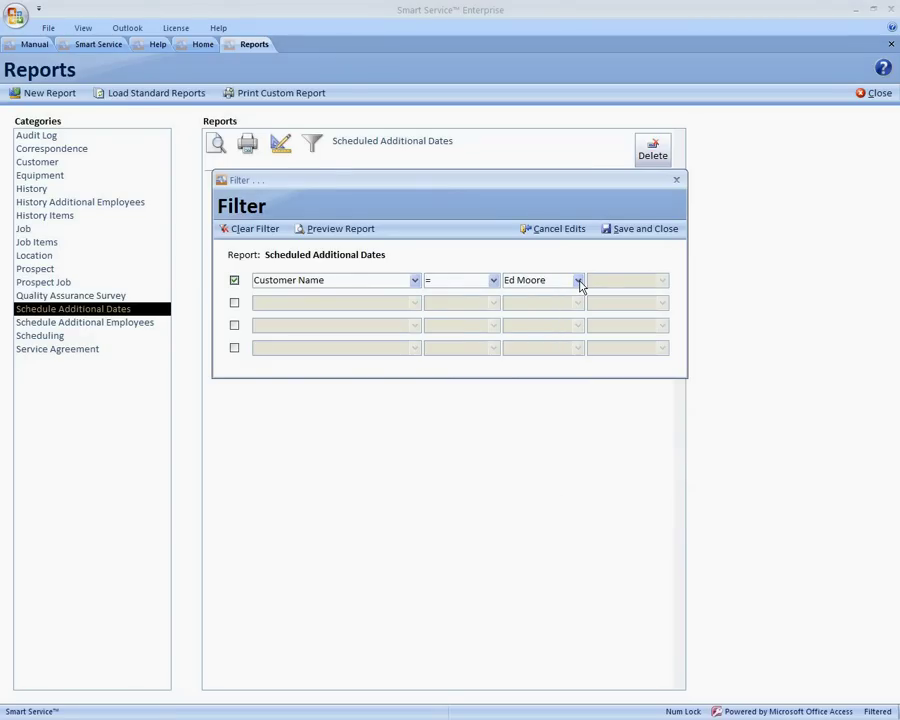
{"action": "left_click", "coordinate": [340, 238]}
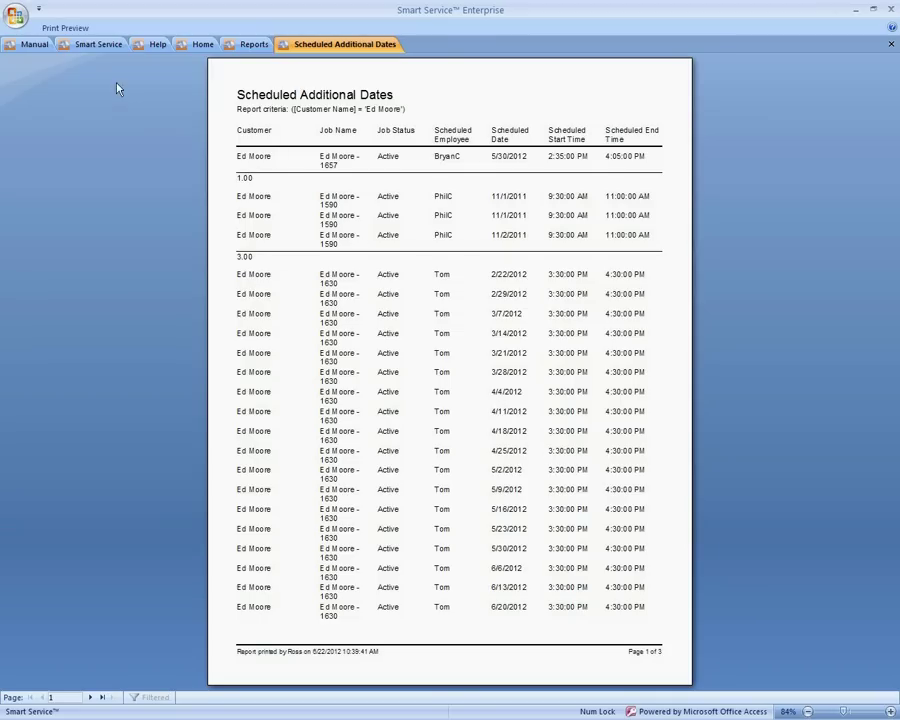
Show the Print Preview ribbon for the filtered 3-page report.
{"action": "left_click", "coordinate": [66, 30]}
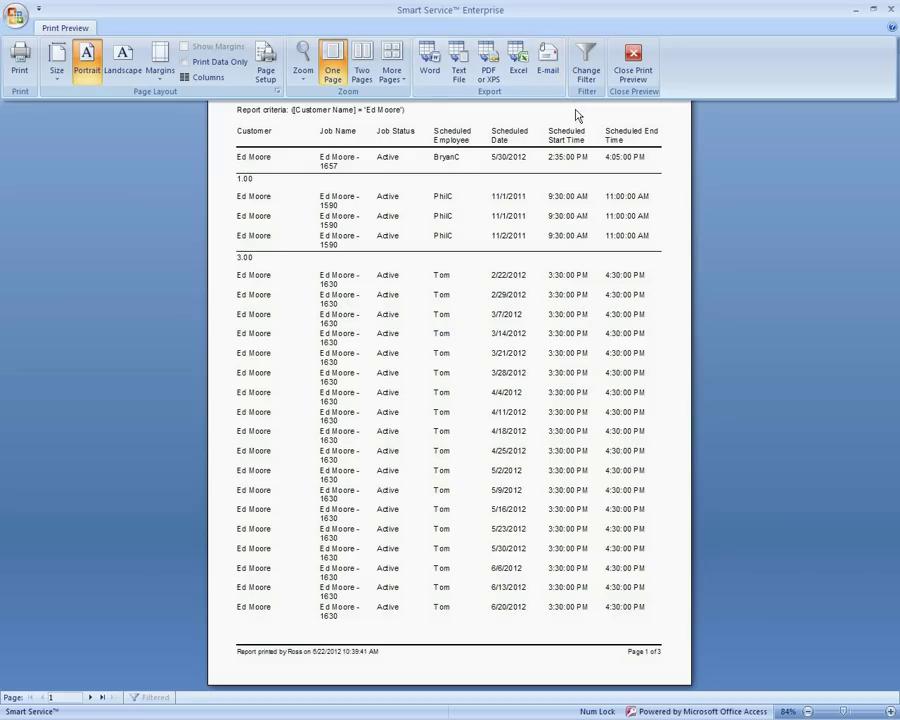
Add a second filter condition on Scheduled Date using the Between operator.
{"action": "left_click", "coordinate": [586, 80]}
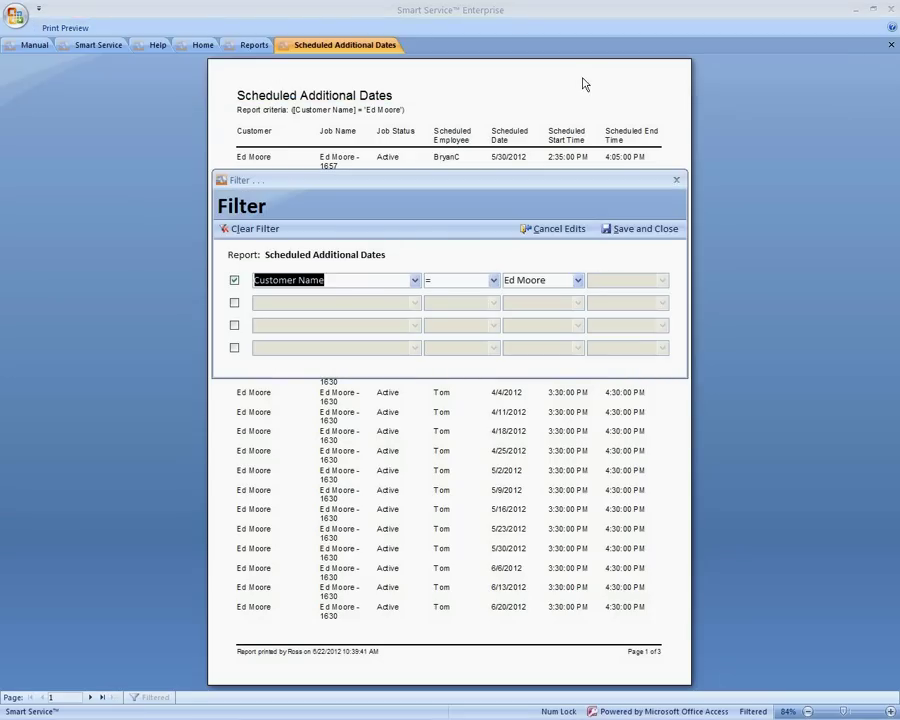
{"action": "left_click", "coordinate": [234, 302]}
{"action": "left_click", "coordinate": [414, 302]}
{"action": "type", "text": "scheduled Employee"}
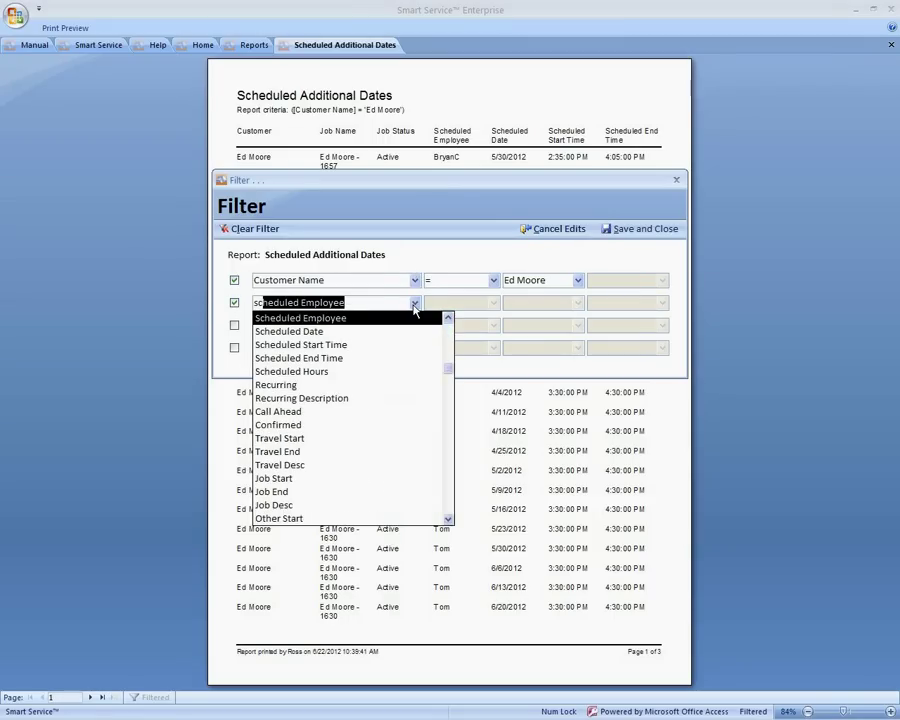
{"action": "left_click", "coordinate": [310, 331]}
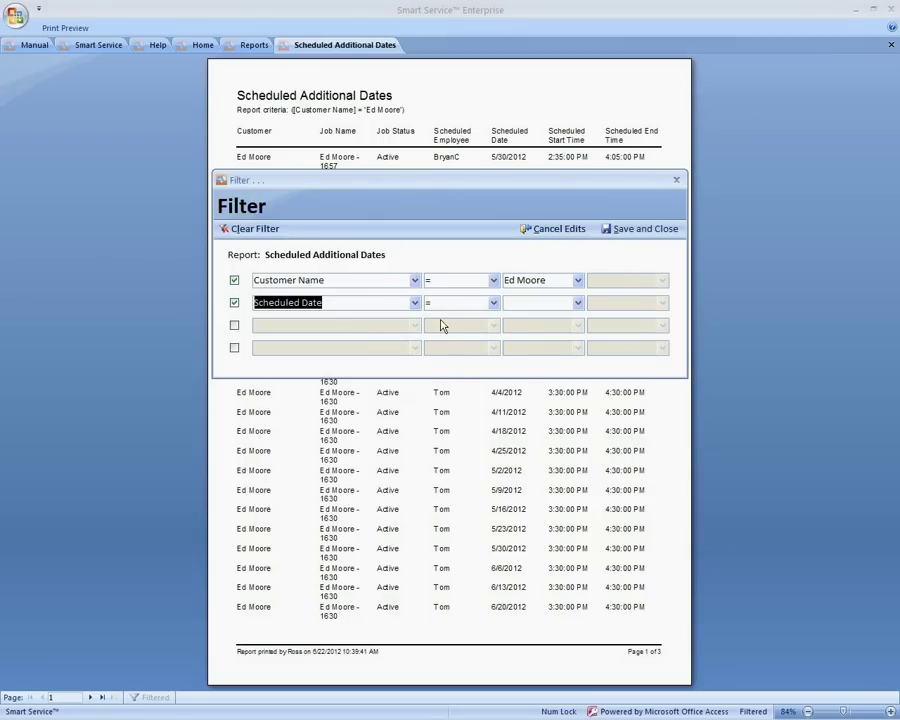
{"action": "left_click", "coordinate": [577, 304]}
{"action": "left_click", "coordinate": [577, 304]}
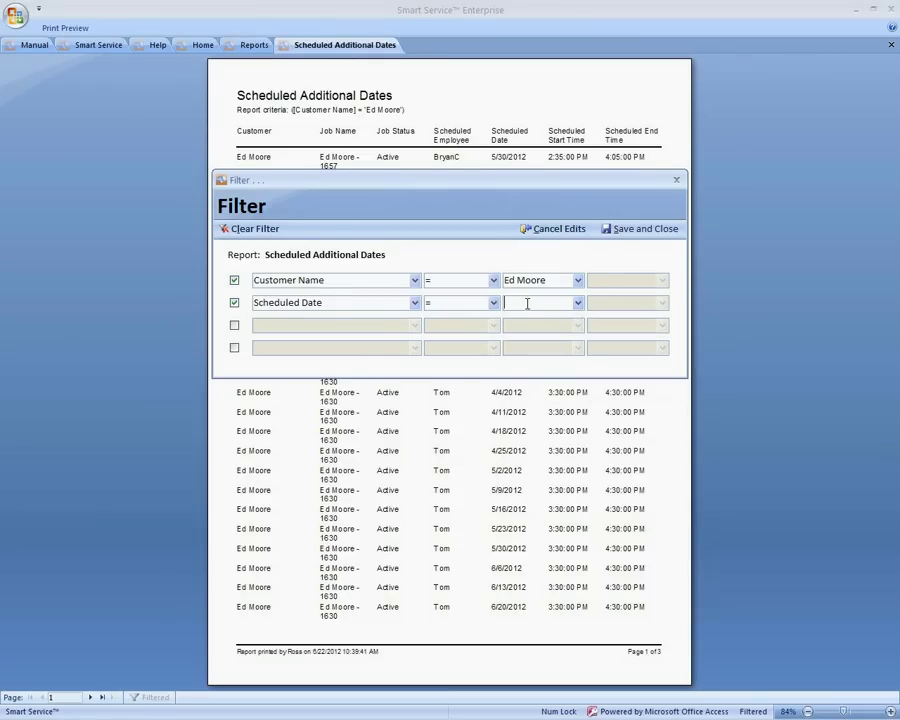
{"action": "left_click", "coordinate": [493, 303]}
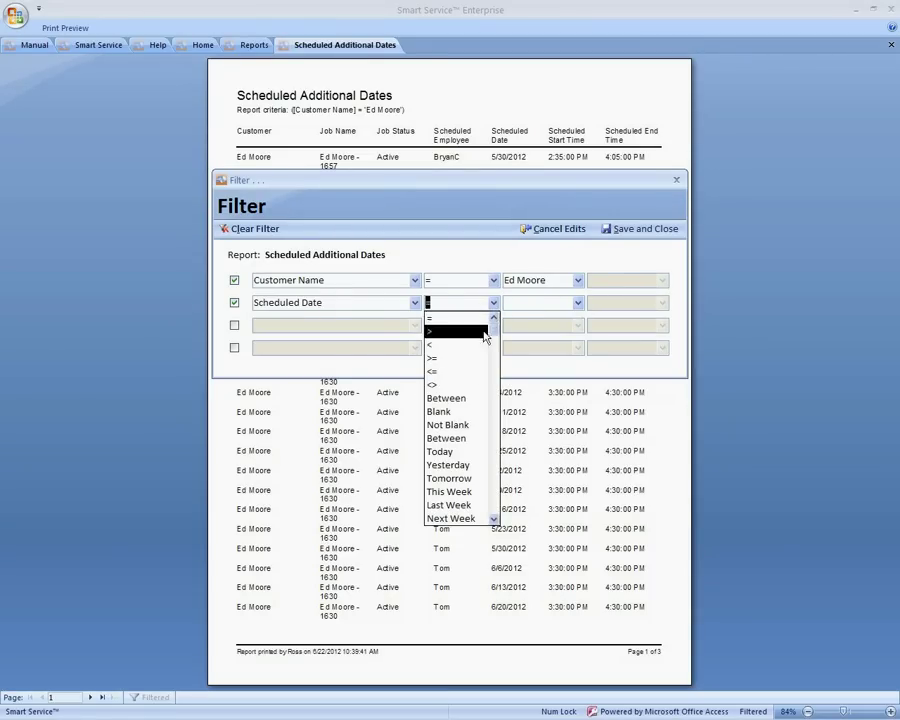
{"action": "left_click", "coordinate": [457, 398]}
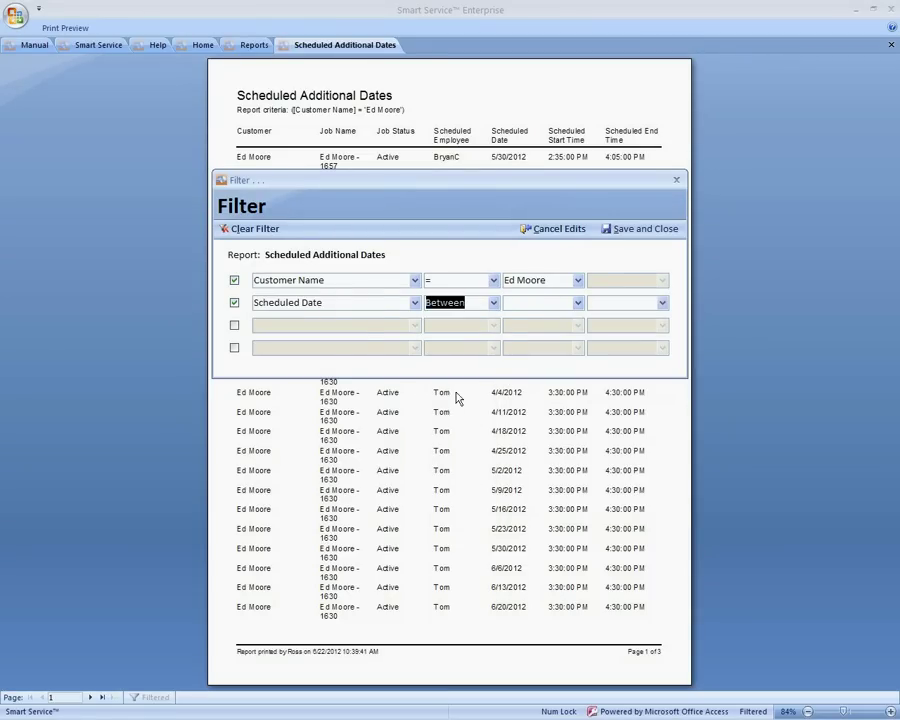
Set the Scheduled Date range from 4/15/2011 to 7/30/2012.
{"action": "left_click", "coordinate": [578, 304]}
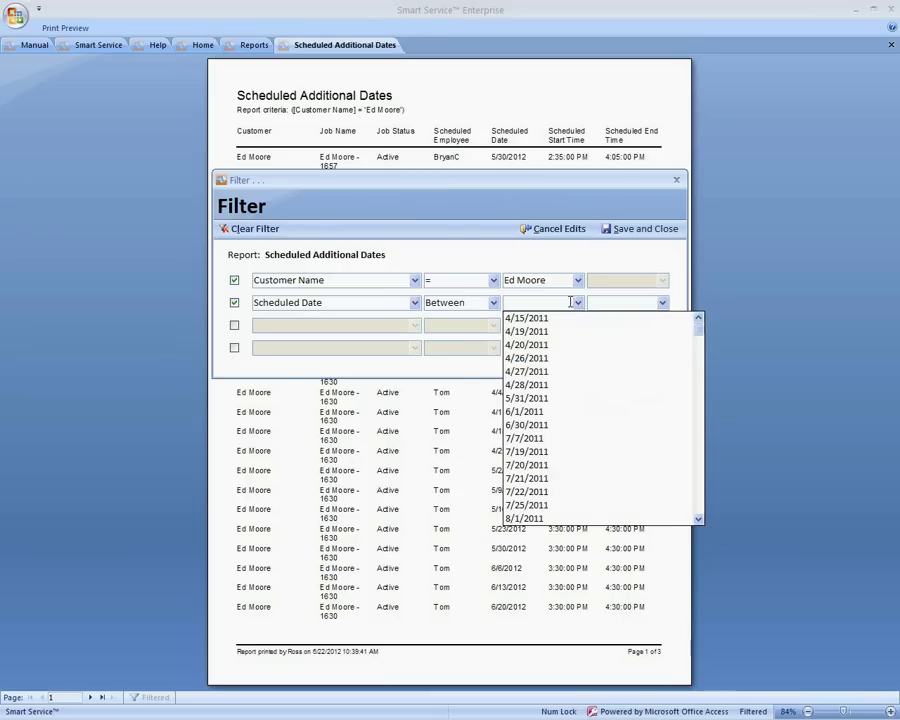
{"action": "left_click", "coordinate": [546, 318]}
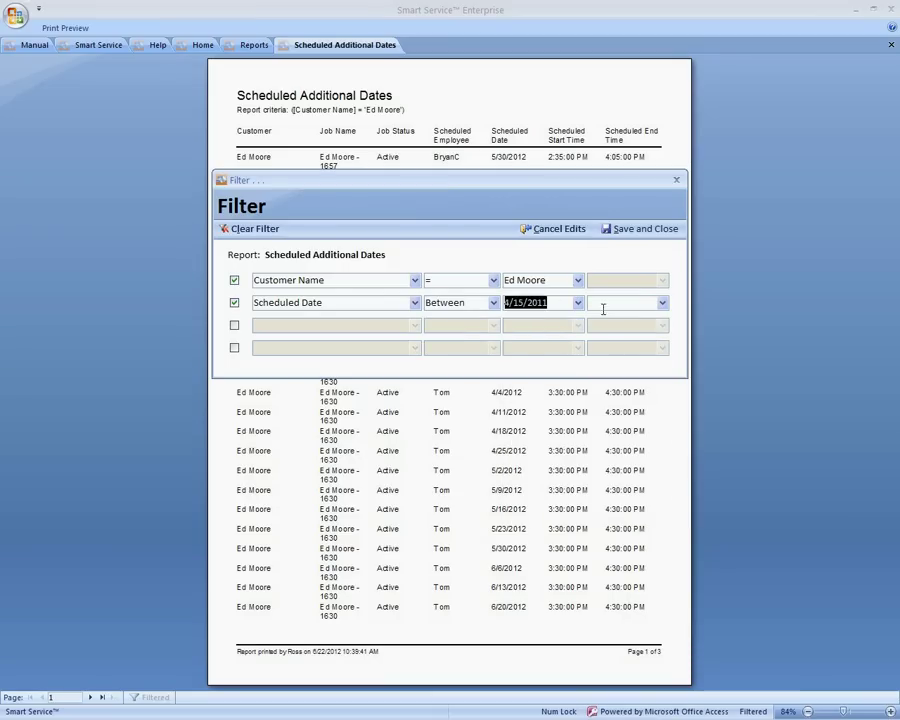
{"action": "left_click", "coordinate": [662, 303]}
{"action": "left_click", "coordinate": [782, 480]}
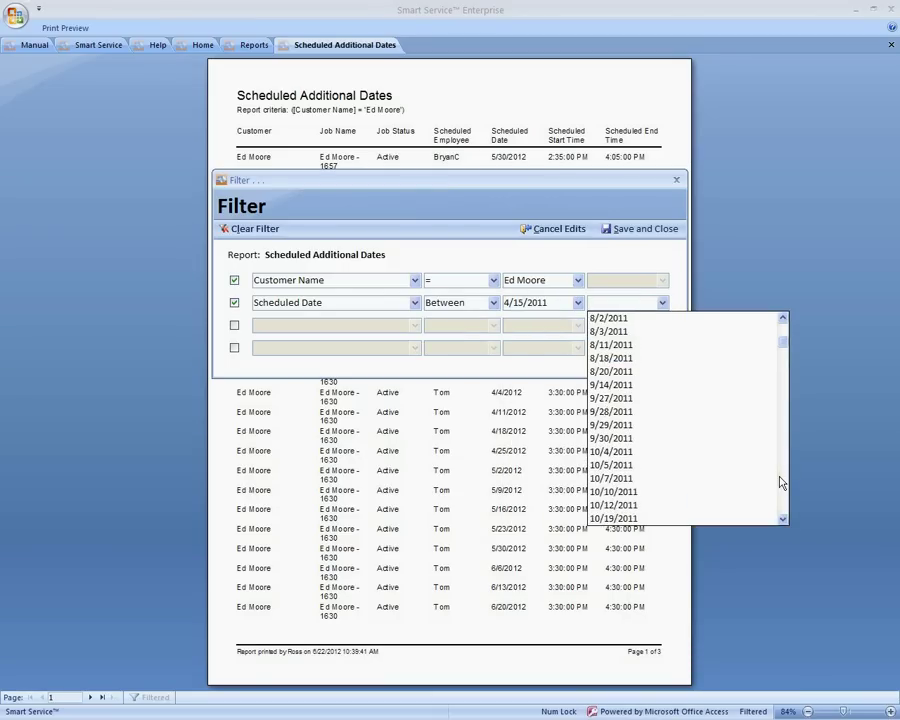
{"action": "left_click", "coordinate": [782, 480]}
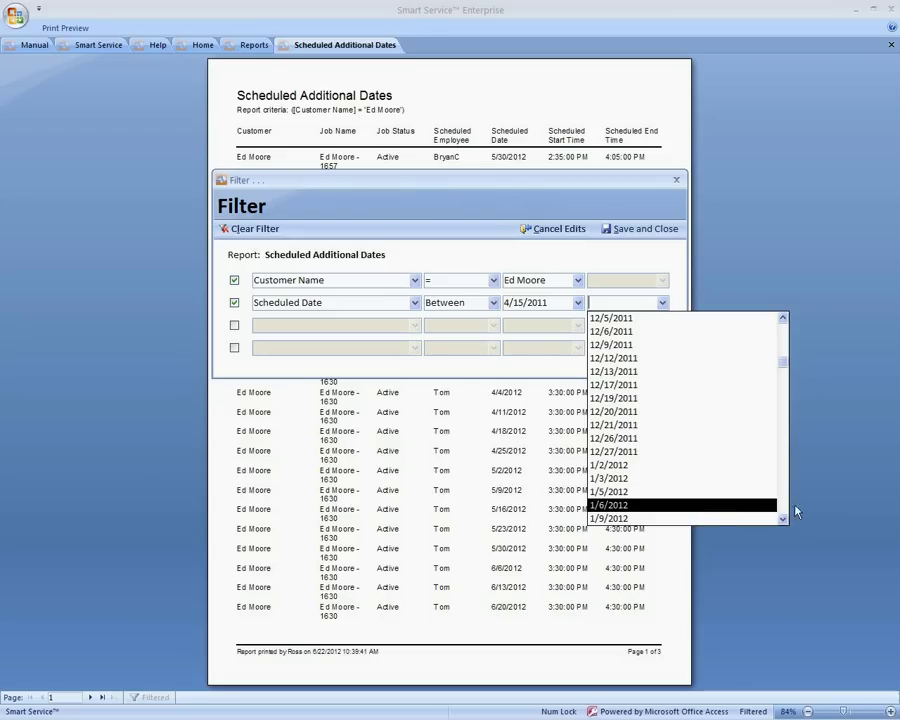
{"action": "scroll", "coordinate": [785, 506], "scroll_direction": "down", "scroll_amount": 20}
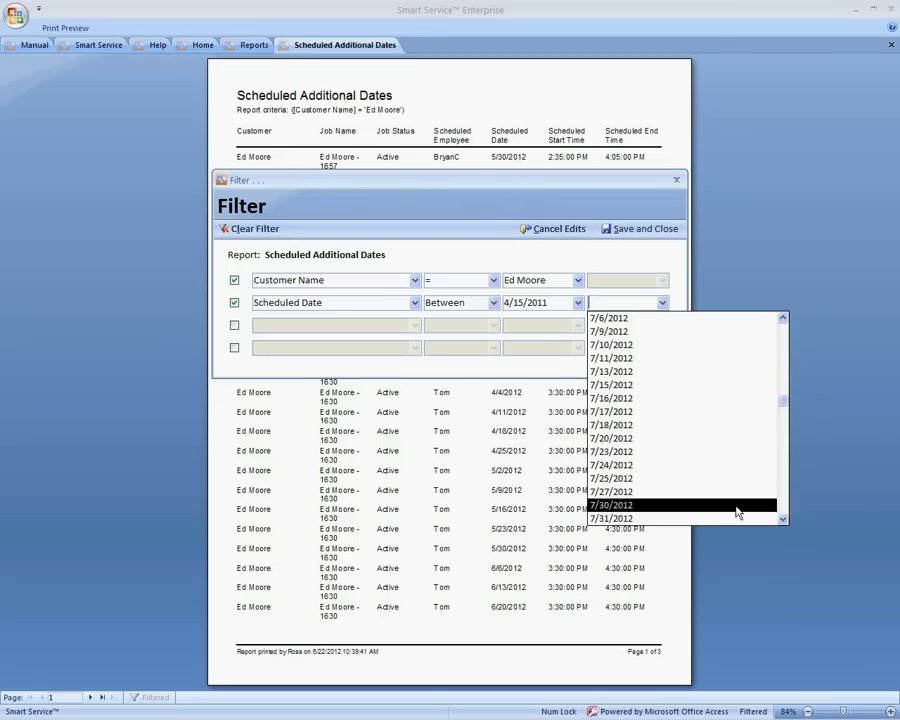
{"action": "left_click", "coordinate": [737, 512]}
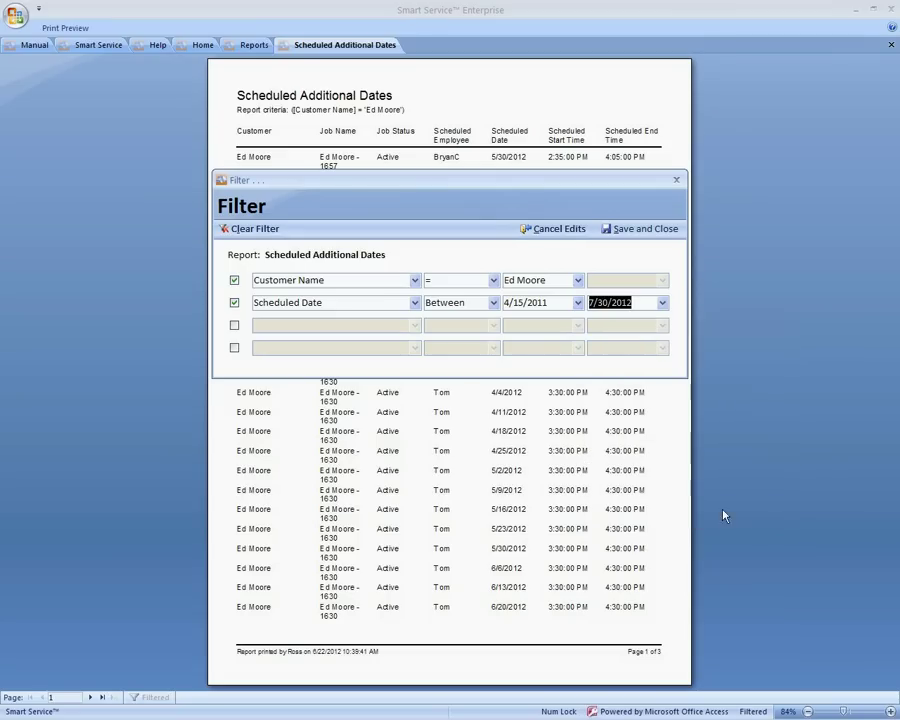
Save the customer and 4/15/2011–7/30/2012 date filter and return to the refreshed report preview.
{"action": "left_click", "coordinate": [619, 230]}
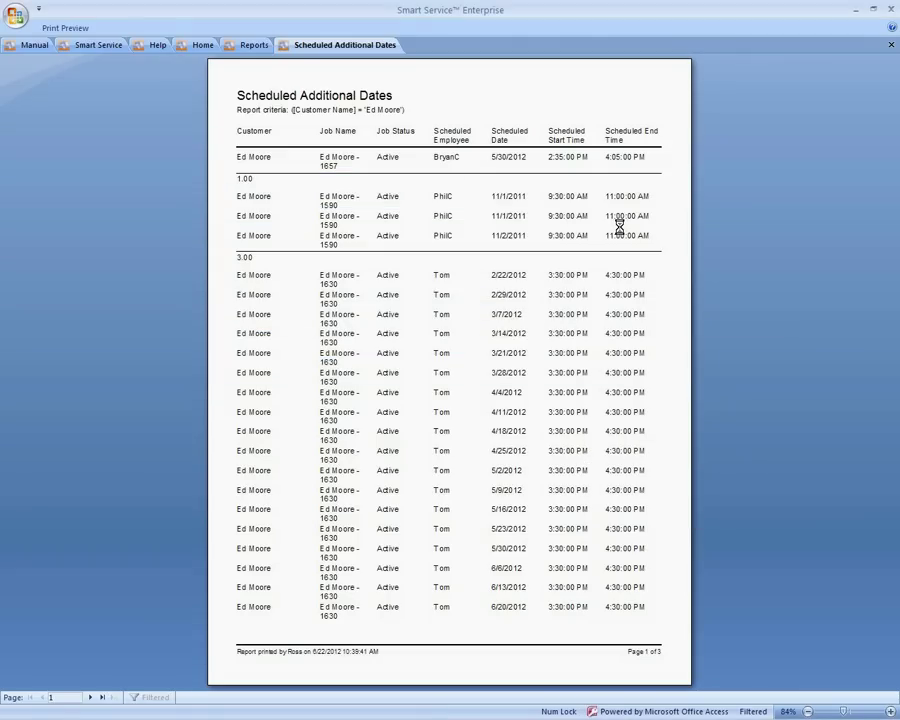